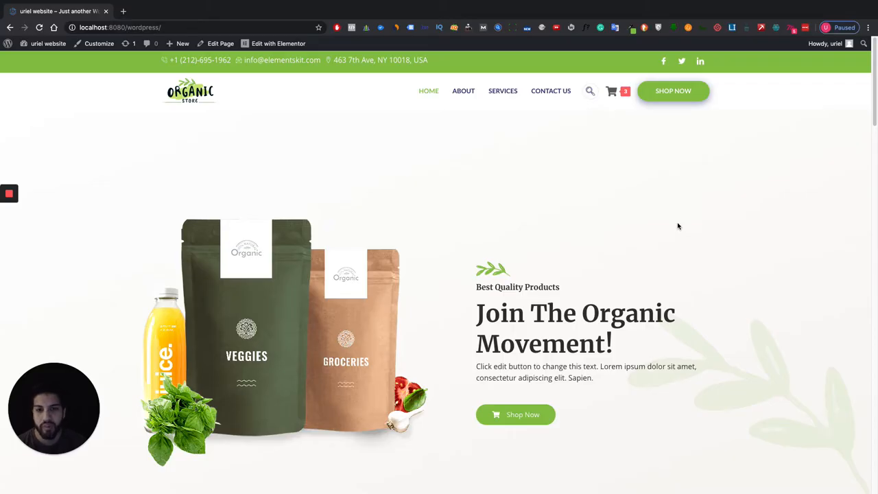
{"action": "scroll", "coordinate": [603, 282], "scroll_direction": "down", "scroll_amount": 5}
{"action": "scroll", "coordinate": [528, 316], "scroll_direction": "down", "scroll_amount": 5}
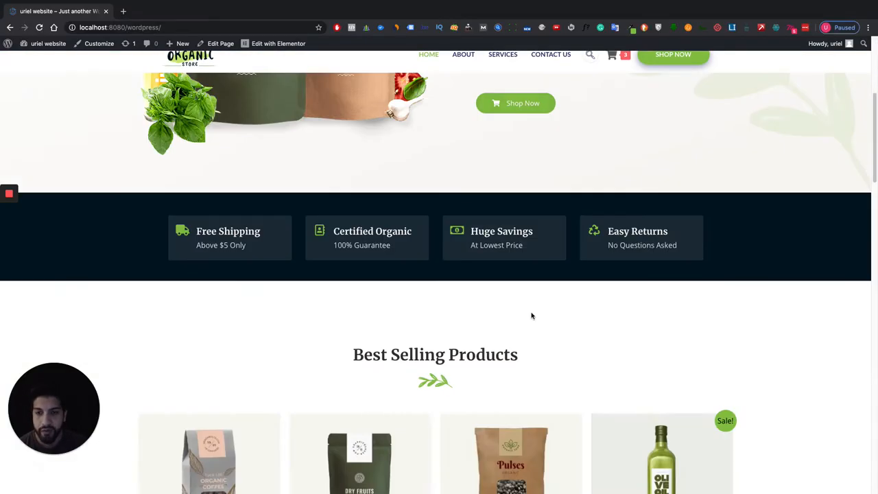
{"action": "scroll", "coordinate": [525, 323], "scroll_direction": "down", "scroll_amount": 5}
{"action": "scroll", "coordinate": [523, 328], "scroll_direction": "down", "scroll_amount": 5}
{"action": "scroll", "coordinate": [523, 328], "scroll_direction": "down", "scroll_amount": 5}
{"action": "scroll", "coordinate": [523, 328], "scroll_direction": "down", "scroll_amount": 5}
{"action": "scroll", "coordinate": [514, 336], "scroll_direction": "up", "scroll_amount": 8}
{"action": "scroll", "coordinate": [484, 337], "scroll_direction": "up", "scroll_amount": 6}
{"action": "scroll", "coordinate": [484, 337], "scroll_direction": "up", "scroll_amount": 6}
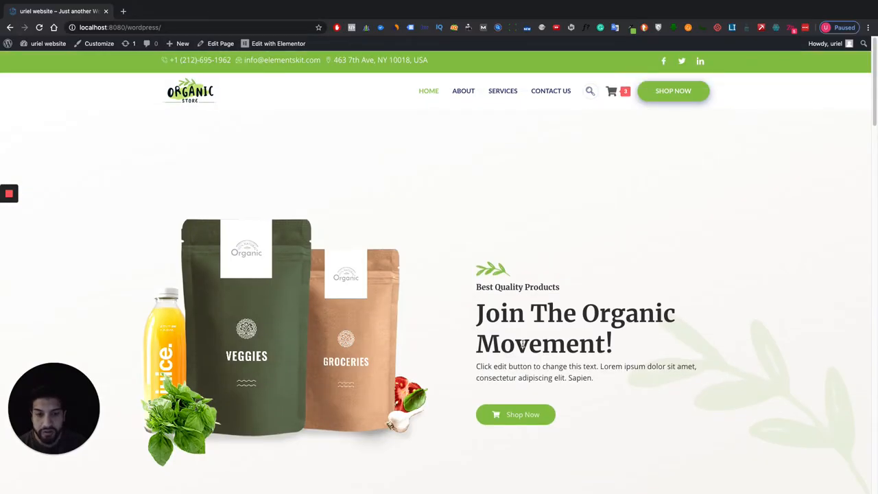
{"action": "scroll", "coordinate": [534, 348], "scroll_direction": "down", "scroll_amount": 2}
{"action": "scroll", "coordinate": [532, 357], "scroll_direction": "down", "scroll_amount": 4}
{"action": "scroll", "coordinate": [532, 370], "scroll_direction": "down", "scroll_amount": 2}
{"action": "scroll", "coordinate": [533, 378], "scroll_direction": "down", "scroll_amount": 3}
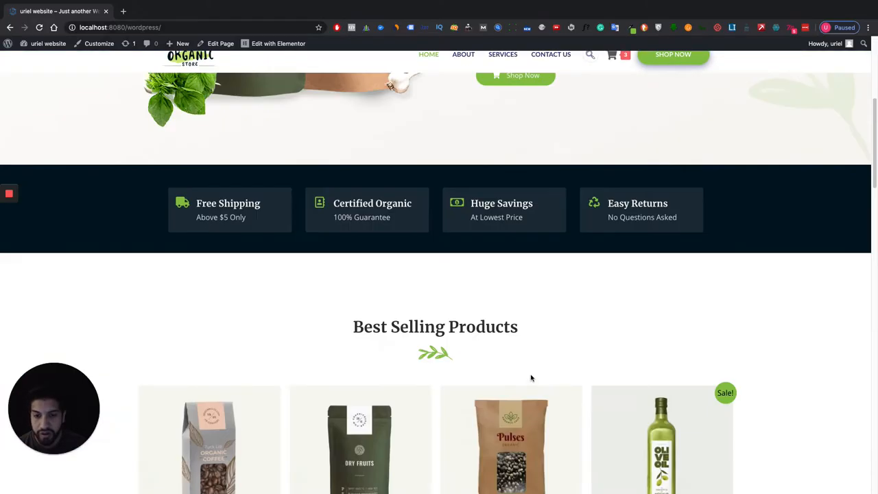
{"action": "scroll", "coordinate": [532, 378], "scroll_direction": "down", "scroll_amount": 4}
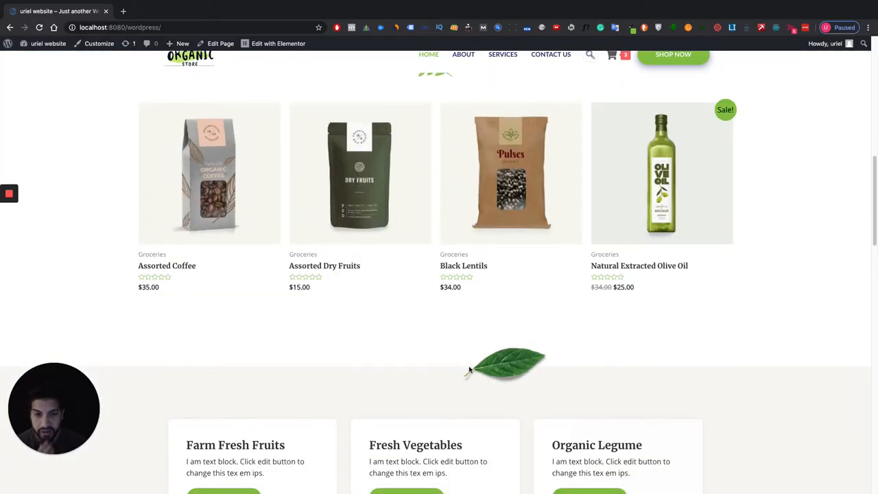
{"action": "scroll", "coordinate": [446, 362], "scroll_direction": "down", "scroll_amount": 4}
{"action": "scroll", "coordinate": [377, 346], "scroll_direction": "down", "scroll_amount": 4}
{"action": "scroll", "coordinate": [398, 353], "scroll_direction": "down", "scroll_amount": 3}
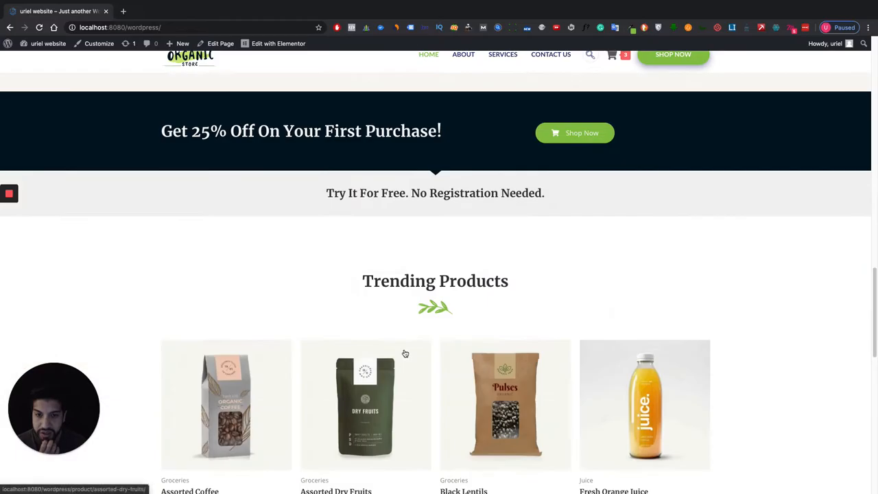
{"action": "scroll", "coordinate": [404, 353], "scroll_direction": "down", "scroll_amount": 4}
{"action": "scroll", "coordinate": [404, 352], "scroll_direction": "up", "scroll_amount": 4}
{"action": "scroll", "coordinate": [404, 350], "scroll_direction": "up", "scroll_amount": 6}
{"action": "scroll", "coordinate": [411, 351], "scroll_direction": "up", "scroll_amount": 5}
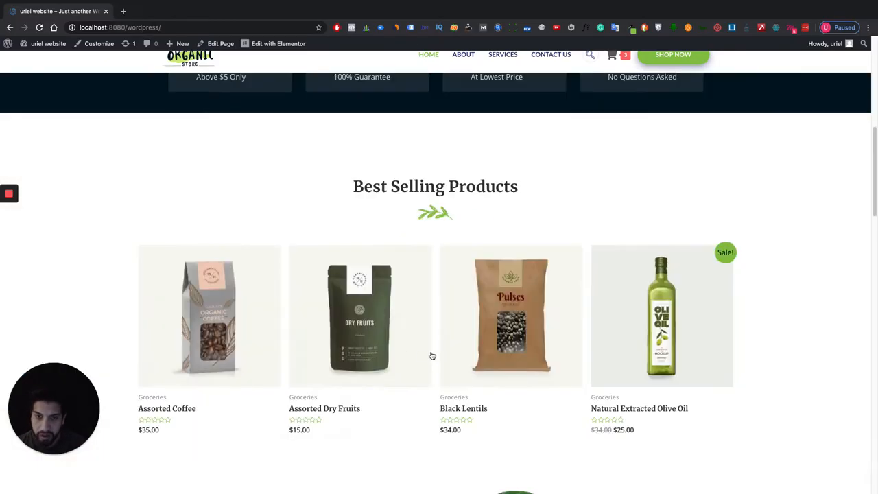
{"action": "scroll", "coordinate": [429, 353], "scroll_direction": "up", "scroll_amount": 6}
{"action": "scroll", "coordinate": [80, 216], "scroll_direction": "up", "scroll_amount": 2}
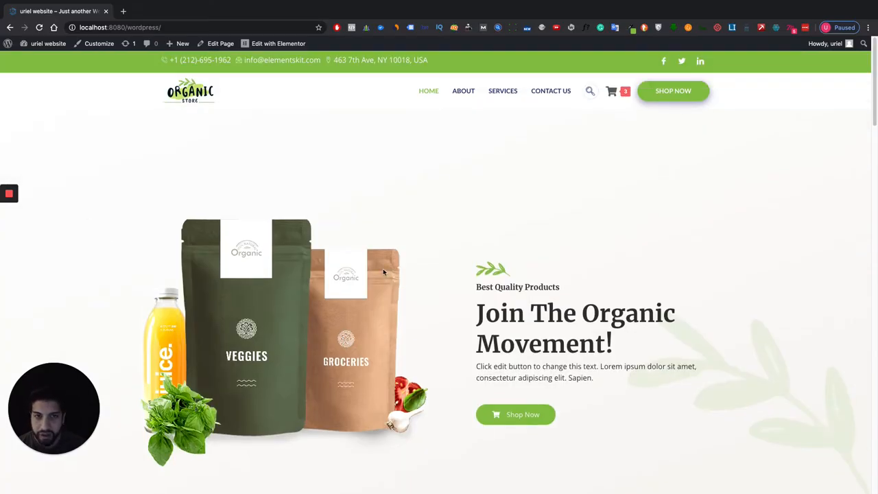
{"action": "scroll", "coordinate": [511, 302], "scroll_direction": "down", "scroll_amount": 5}
{"action": "scroll", "coordinate": [480, 288], "scroll_direction": "down", "scroll_amount": 5}
{"action": "scroll", "coordinate": [583, 316], "scroll_direction": "up", "scroll_amount": 3}
{"action": "scroll", "coordinate": [537, 307], "scroll_direction": "down", "scroll_amount": 4}
{"action": "scroll", "coordinate": [576, 312], "scroll_direction": "down", "scroll_amount": 2}
{"action": "scroll", "coordinate": [604, 316], "scroll_direction": "up", "scroll_amount": 3}
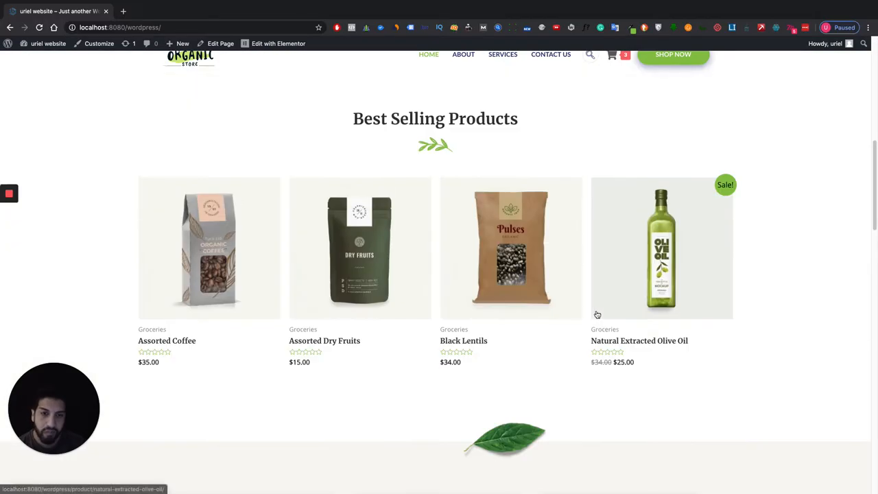
{"action": "scroll", "coordinate": [412, 274], "scroll_direction": "up", "scroll_amount": 6}
{"action": "scroll", "coordinate": [274, 179], "scroll_direction": "up", "scroll_amount": 4}
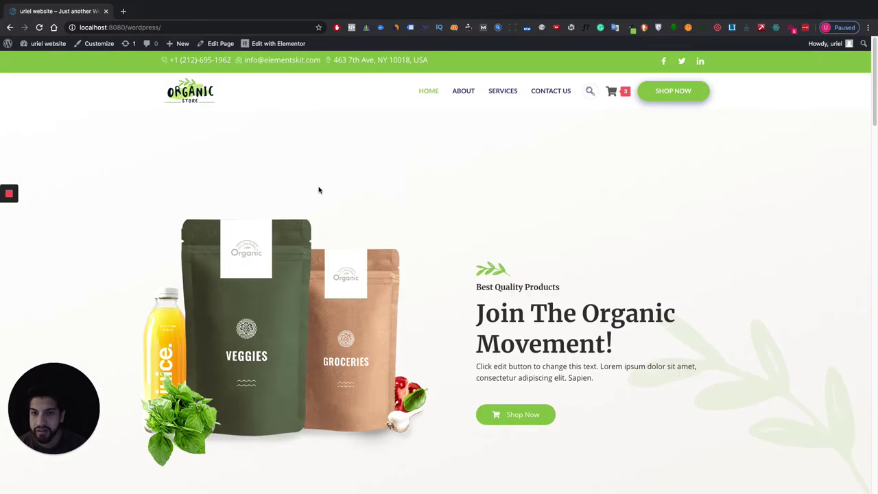
Step: From the admin dashboard, go through the installed Plugins list to the Add Plugins page
{"action": "mouse_move", "coordinate": [48, 43]}
{"action": "left_click", "coordinate": [38, 61]}
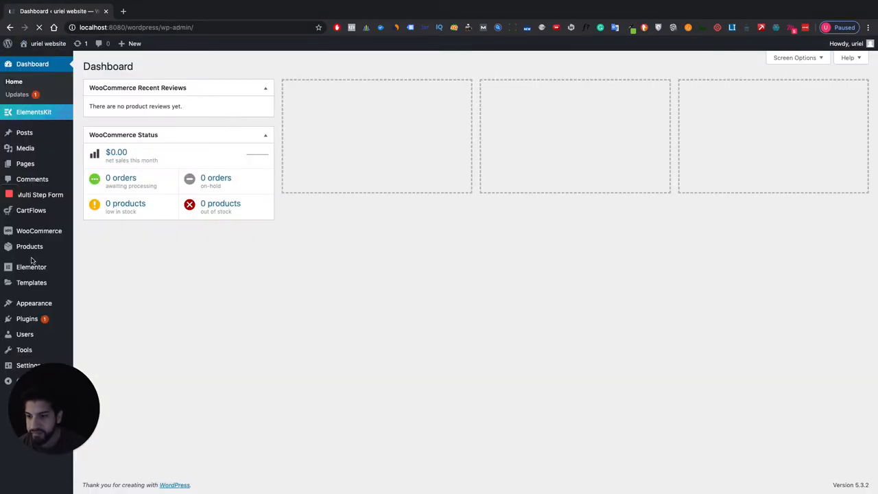
{"action": "left_click", "coordinate": [28, 319]}
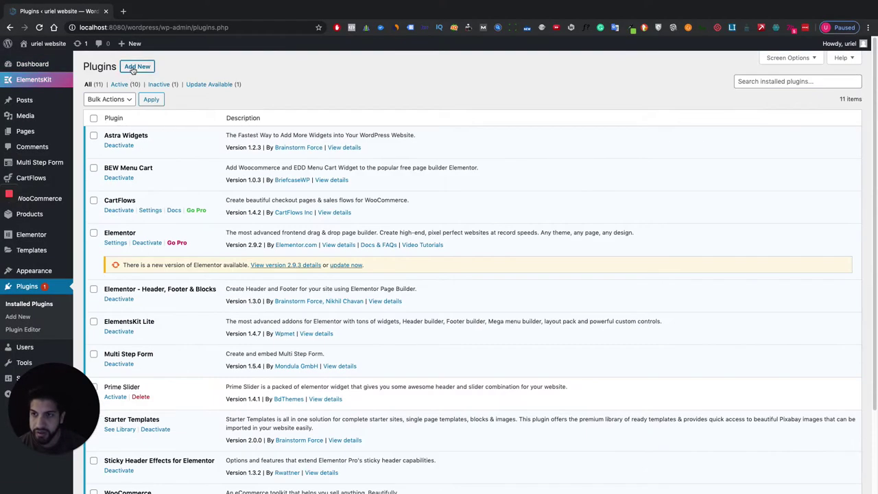
{"action": "left_click", "coordinate": [137, 67]}
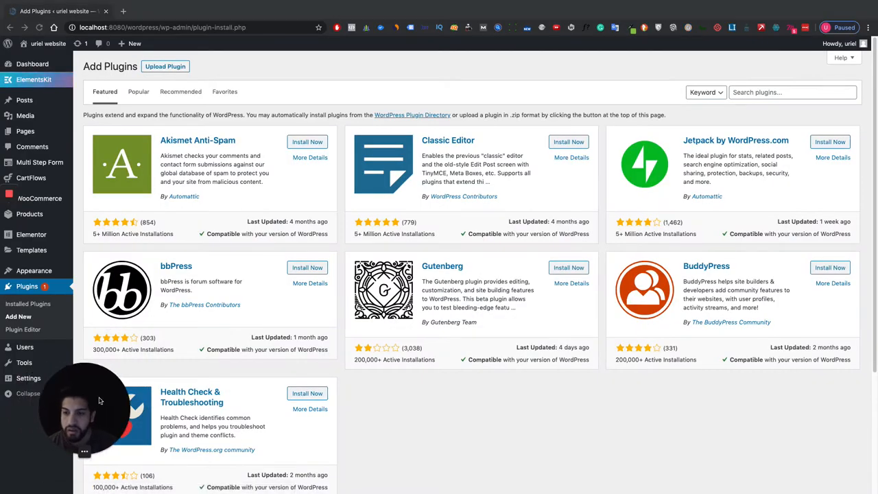
Step: Search for 'elementor product slider', then install and activate the WooLentor plugin
{"action": "left_click", "coordinate": [763, 91]}
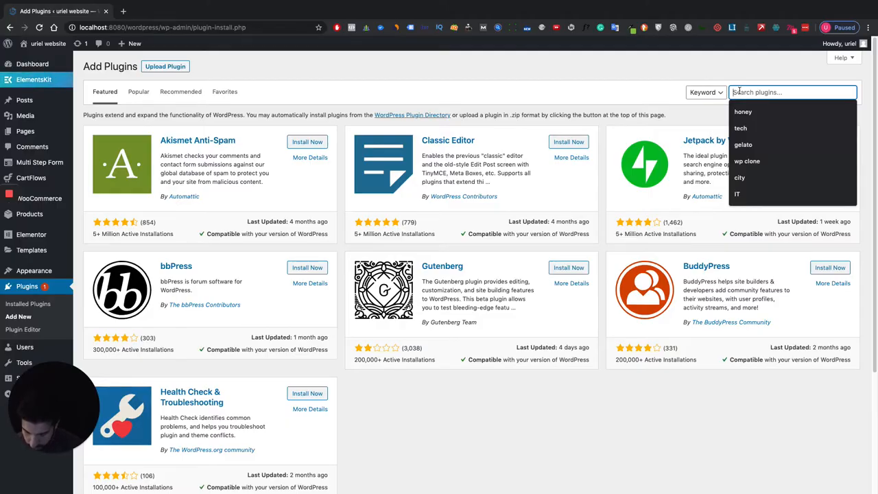
{"action": "type", "text": "elem"}
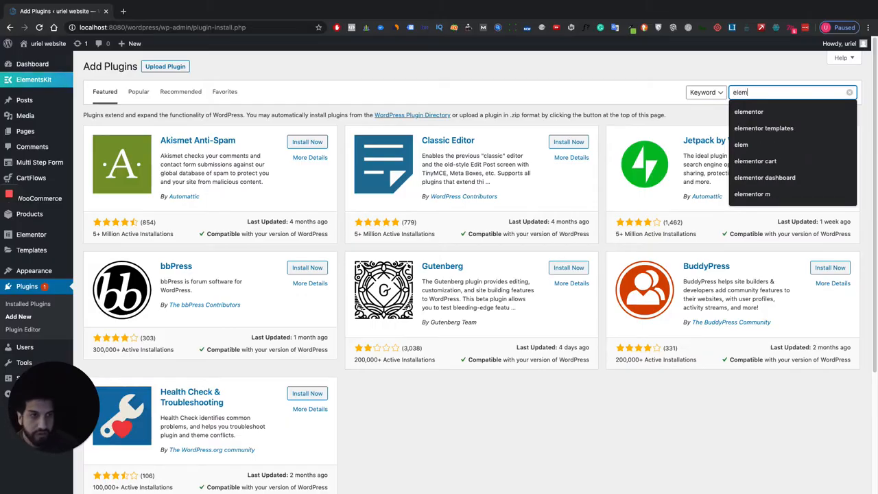
{"action": "type", "text": "entor "}
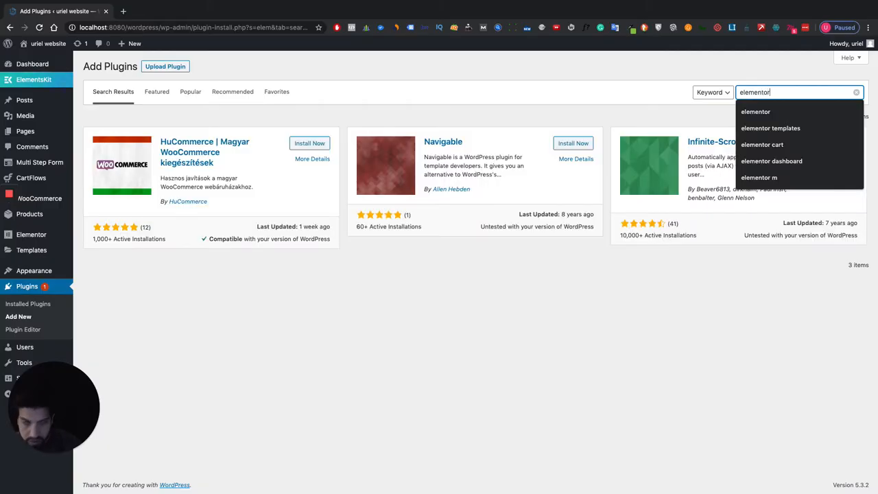
{"action": "type", "text": "pro"}
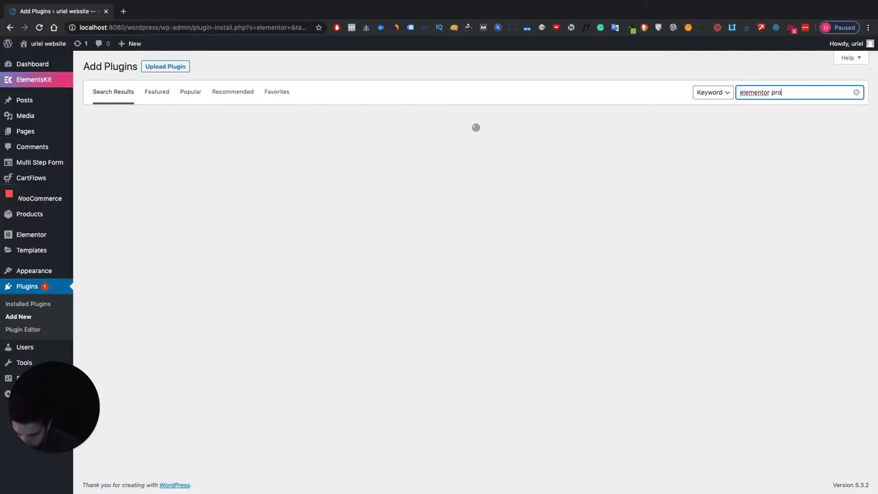
{"action": "type", "text": "duct slider"}
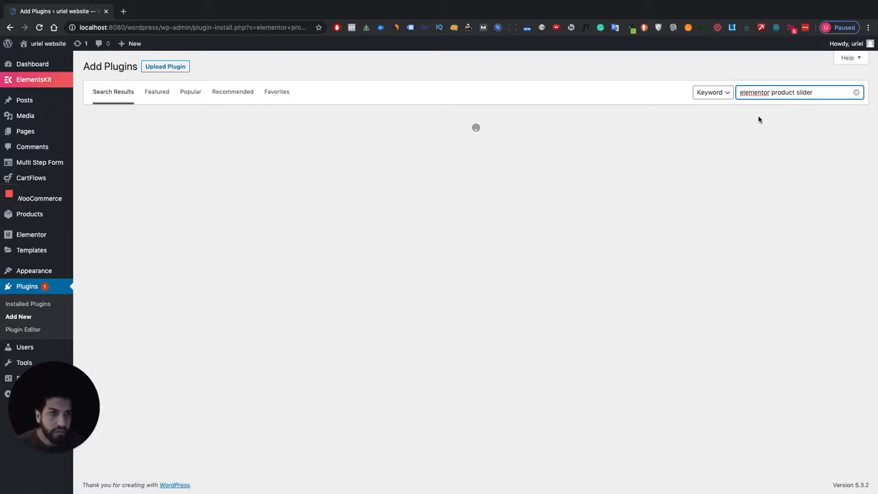
{"action": "scroll", "coordinate": [749, 232], "scroll_direction": "down", "scroll_amount": 2}
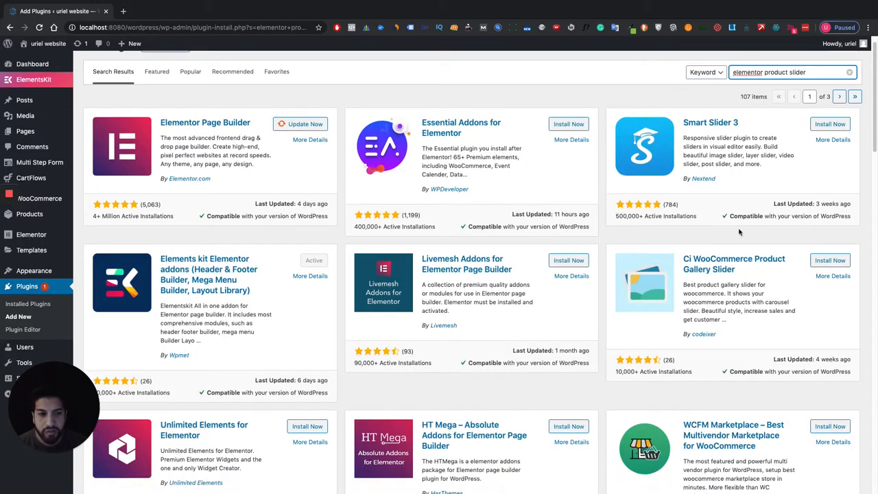
{"action": "scroll", "coordinate": [749, 232], "scroll_direction": "down", "scroll_amount": 2}
{"action": "scroll", "coordinate": [749, 232], "scroll_direction": "down", "scroll_amount": 2}
{"action": "scroll", "coordinate": [750, 232], "scroll_direction": "down", "scroll_amount": 2}
{"action": "scroll", "coordinate": [749, 232], "scroll_direction": "down", "scroll_amount": 1}
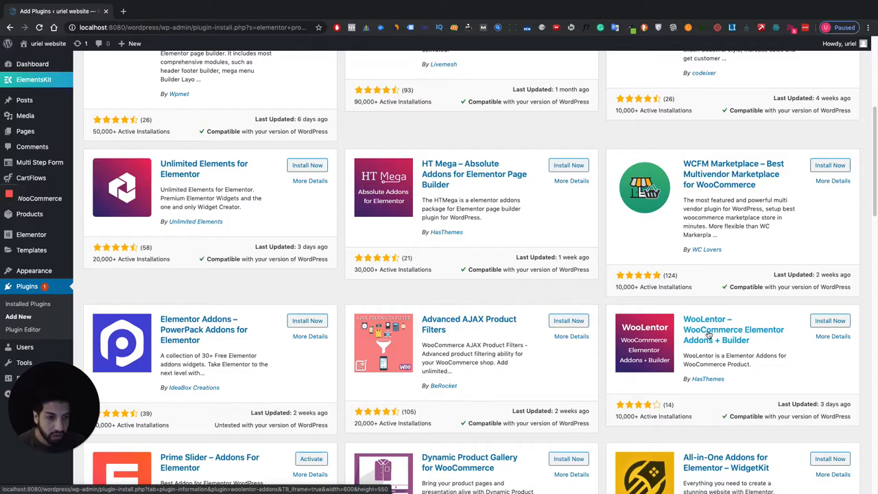
{"action": "left_click", "coordinate": [830, 321]}
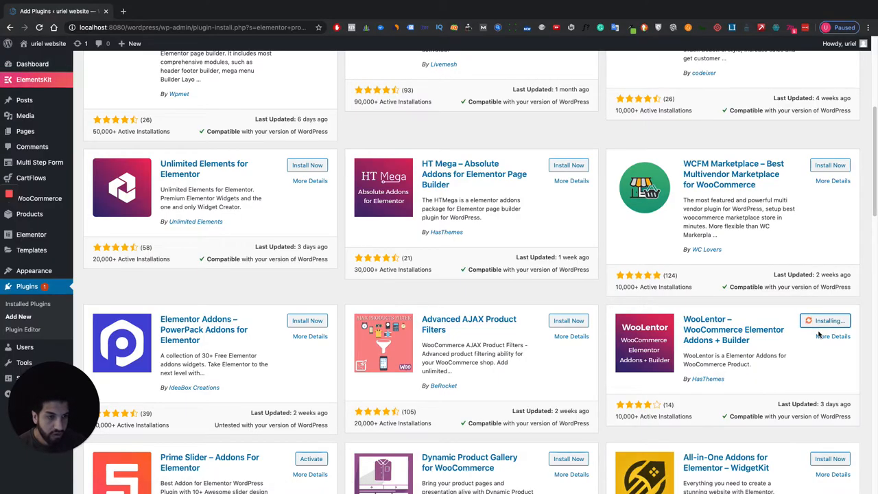
{"action": "left_click", "coordinate": [833, 320]}
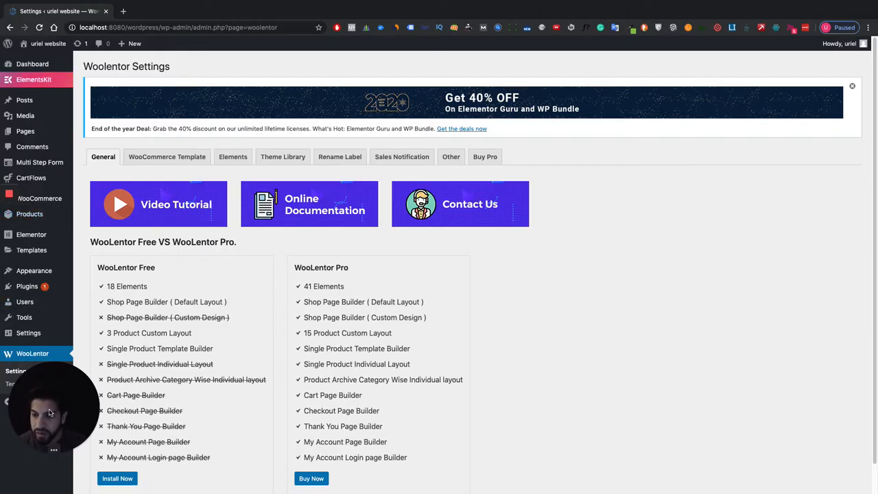
Step: Leave the WooLentor Free vs Pro page for the All Pages list via the sidebar
{"action": "left_click_drag", "start_coordinate": [55, 412], "coordinate": [837, 432]}
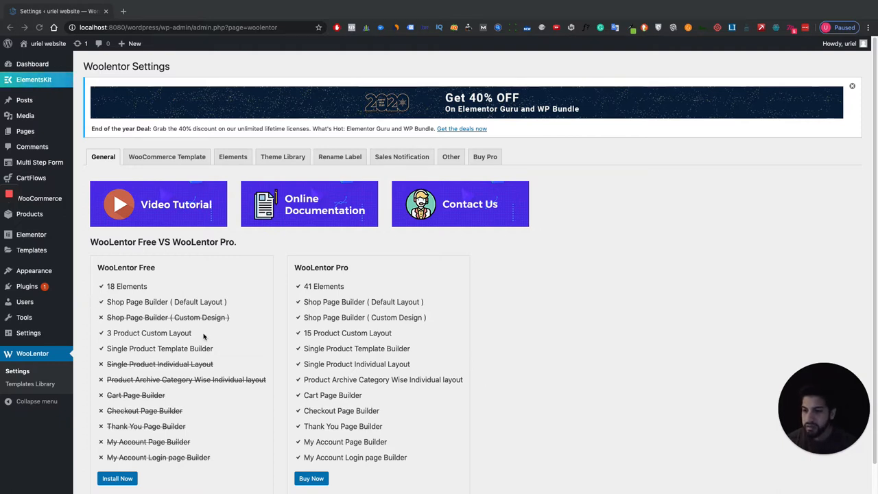
{"action": "left_click", "coordinate": [25, 131]}
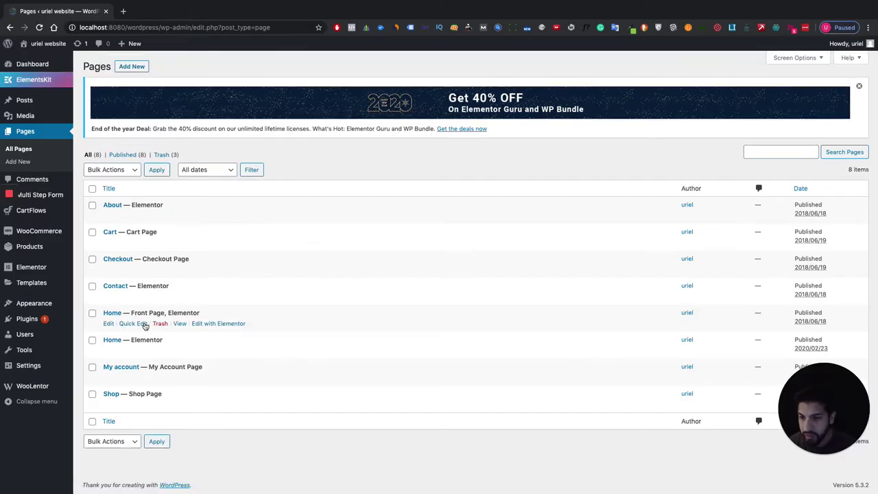
Step: Open the Home front page with Edit with Elementor
{"action": "left_click", "coordinate": [218, 323]}
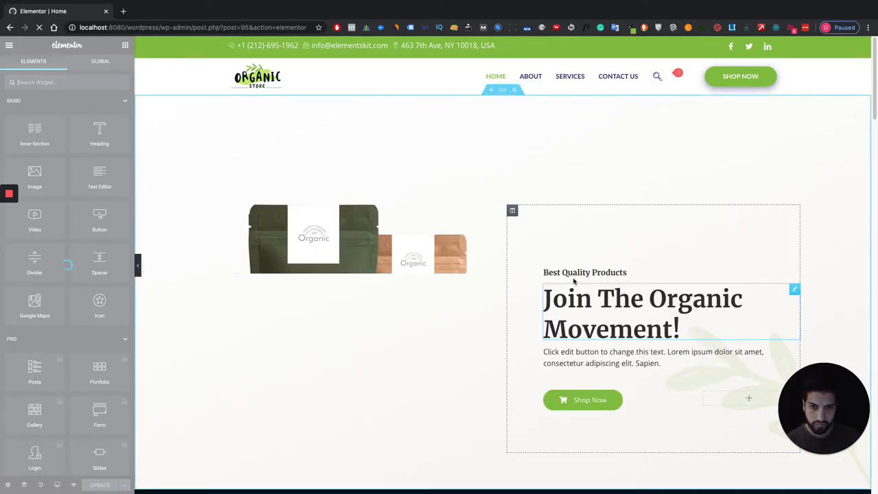
{"action": "scroll", "coordinate": [514, 268], "scroll_direction": "down", "scroll_amount": 3}
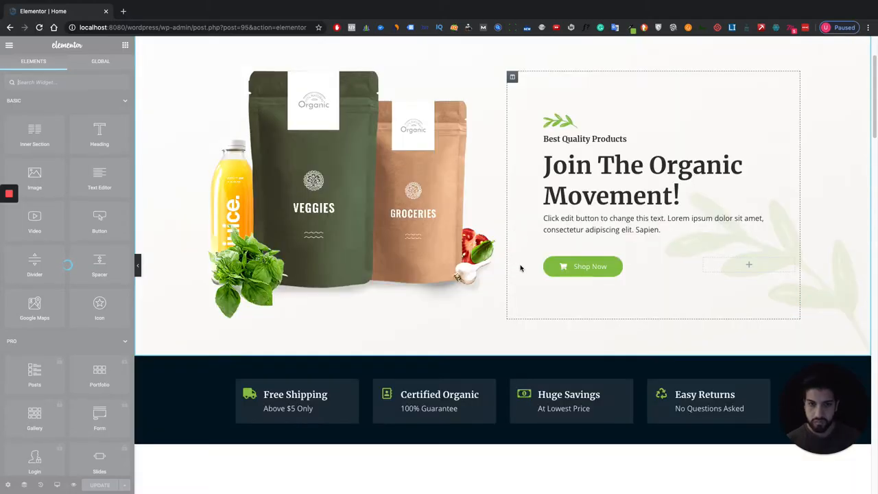
{"action": "scroll", "coordinate": [521, 268], "scroll_direction": "up", "scroll_amount": 3}
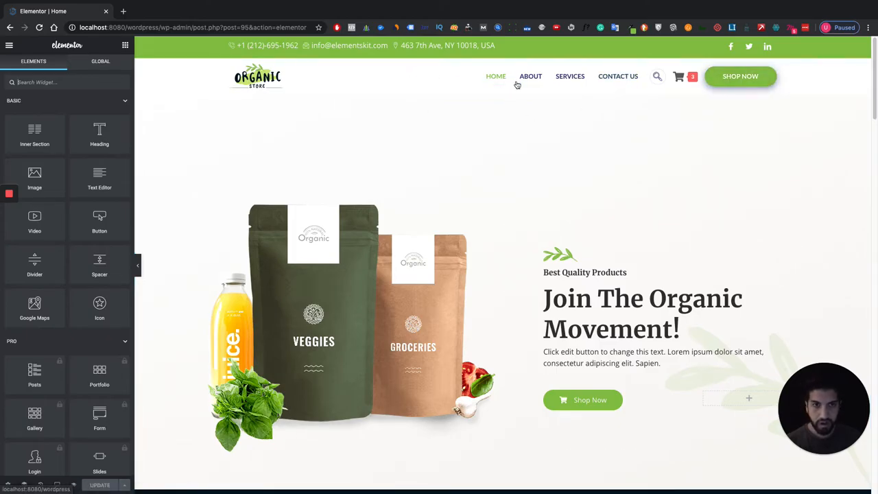
{"action": "scroll", "coordinate": [542, 157], "scroll_direction": "down", "scroll_amount": 3}
{"action": "scroll", "coordinate": [521, 192], "scroll_direction": "down", "scroll_amount": 3}
{"action": "scroll", "coordinate": [549, 192], "scroll_direction": "down", "scroll_amount": 3}
{"action": "scroll", "coordinate": [549, 186], "scroll_direction": "down", "scroll_amount": 2}
{"action": "scroll", "coordinate": [513, 184], "scroll_direction": "down", "scroll_amount": 1}
{"action": "scroll", "coordinate": [513, 183], "scroll_direction": "down", "scroll_amount": 3}
{"action": "scroll", "coordinate": [512, 184], "scroll_direction": "up", "scroll_amount": 3}
{"action": "scroll", "coordinate": [548, 205], "scroll_direction": "up", "scroll_amount": 1}
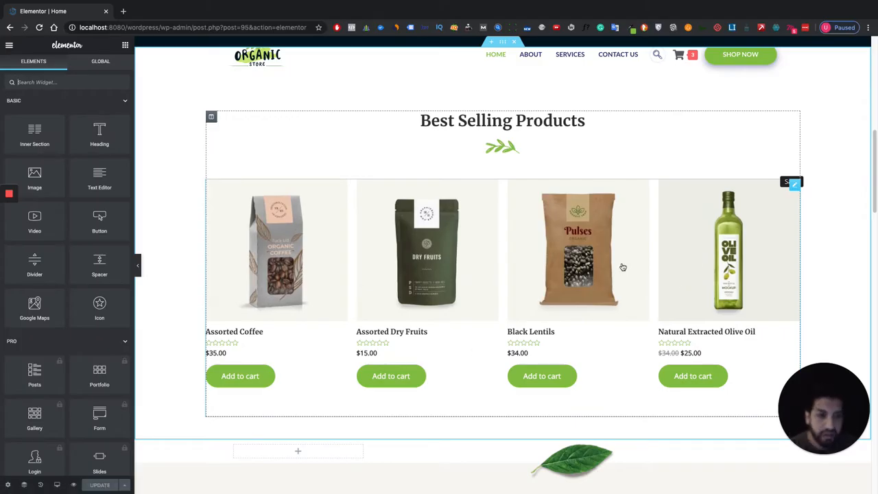
{"action": "scroll", "coordinate": [625, 266], "scroll_direction": "down", "scroll_amount": 3}
{"action": "scroll", "coordinate": [497, 242], "scroll_direction": "up", "scroll_amount": 2}
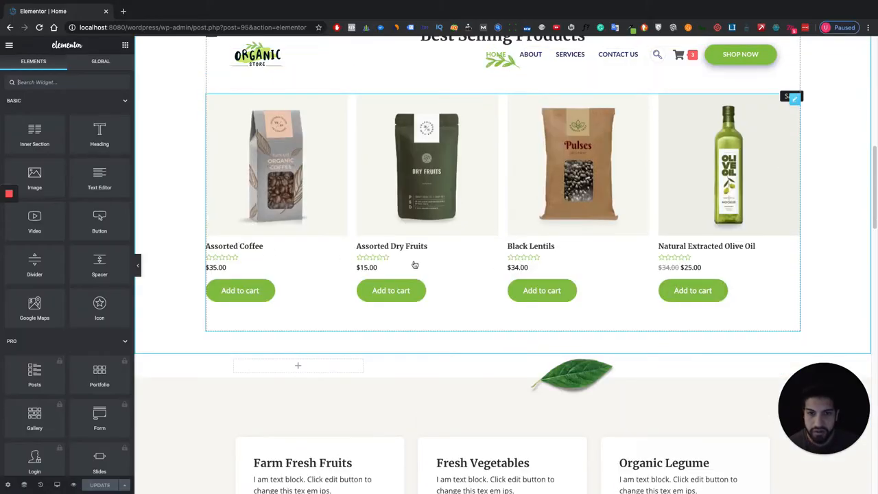
{"action": "scroll", "coordinate": [548, 247], "scroll_direction": "up", "scroll_amount": 2}
Step: Delete the old products grid widget and clear the widget panel search to find WooLentor addons
{"action": "right_click", "coordinate": [566, 262]}
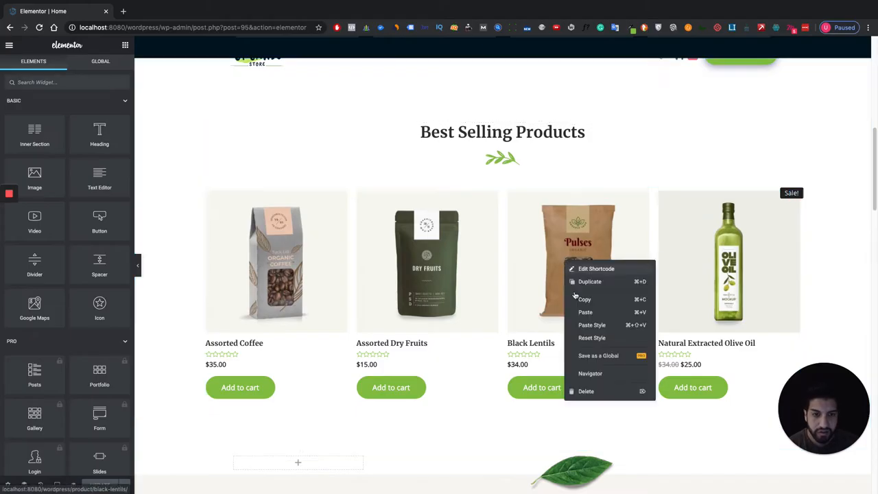
{"action": "left_click", "coordinate": [583, 394]}
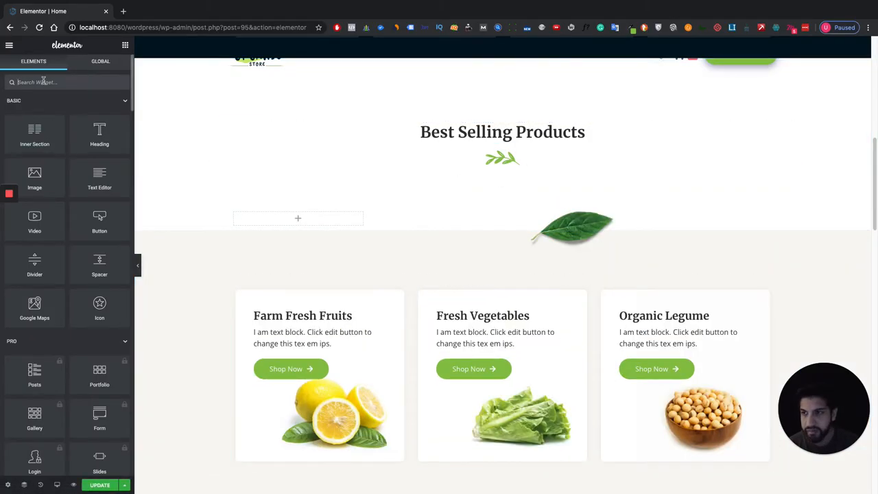
{"action": "scroll", "coordinate": [69, 172], "scroll_direction": "down", "scroll_amount": 2}
{"action": "scroll", "coordinate": [78, 171], "scroll_direction": "down", "scroll_amount": 5}
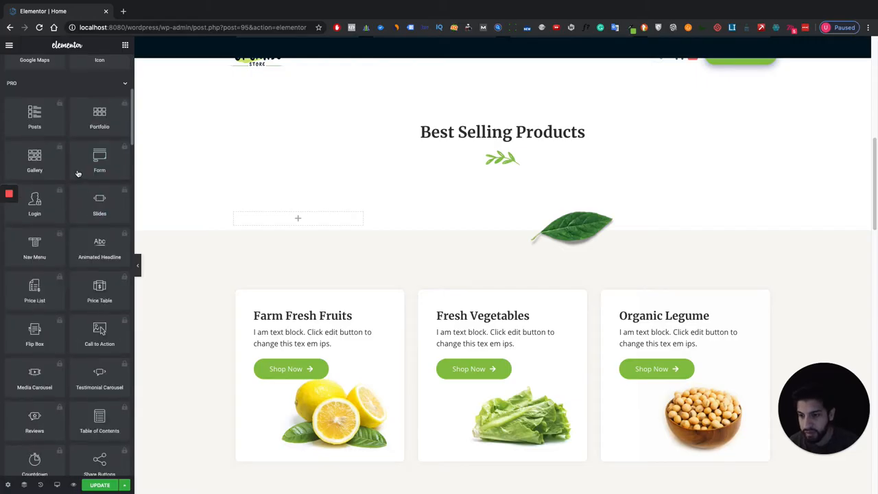
{"action": "scroll", "coordinate": [78, 172], "scroll_direction": "down", "scroll_amount": 5}
{"action": "scroll", "coordinate": [77, 171], "scroll_direction": "down", "scroll_amount": 5}
{"action": "scroll", "coordinate": [79, 172], "scroll_direction": "down", "scroll_amount": 5}
{"action": "scroll", "coordinate": [81, 175], "scroll_direction": "down", "scroll_amount": 5}
{"action": "scroll", "coordinate": [80, 174], "scroll_direction": "down", "scroll_amount": 5}
{"action": "scroll", "coordinate": [80, 176], "scroll_direction": "down", "scroll_amount": 5}
{"action": "scroll", "coordinate": [82, 177], "scroll_direction": "down", "scroll_amount": 3}
{"action": "scroll", "coordinate": [82, 178], "scroll_direction": "down", "scroll_amount": 3}
{"action": "scroll", "coordinate": [80, 174], "scroll_direction": "down", "scroll_amount": 1}
{"action": "scroll", "coordinate": [80, 174], "scroll_direction": "down", "scroll_amount": 2}
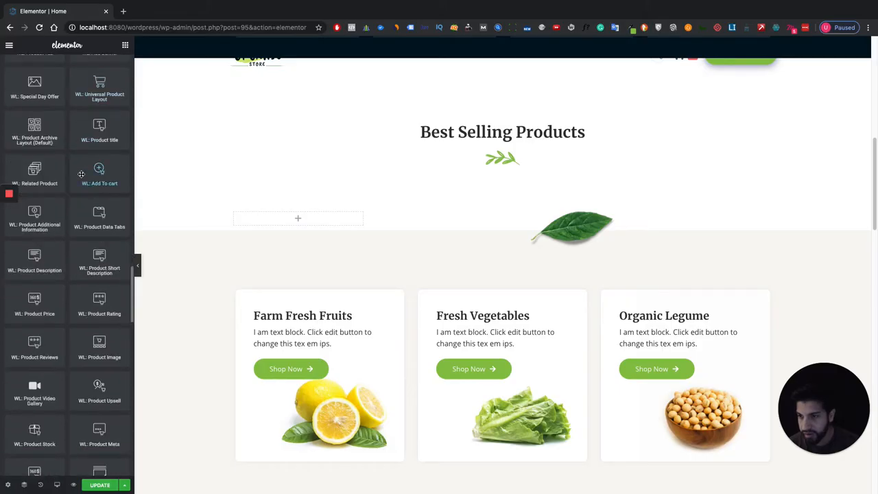
{"action": "scroll", "coordinate": [80, 175], "scroll_direction": "down", "scroll_amount": 3}
{"action": "scroll", "coordinate": [80, 174], "scroll_direction": "down", "scroll_amount": 2}
{"action": "scroll", "coordinate": [79, 172], "scroll_direction": "up", "scroll_amount": 8}
{"action": "scroll", "coordinate": [77, 167], "scroll_direction": "up", "scroll_amount": 8}
{"action": "scroll", "coordinate": [78, 168], "scroll_direction": "up", "scroll_amount": 5}
{"action": "left_click", "coordinate": [62, 82]}
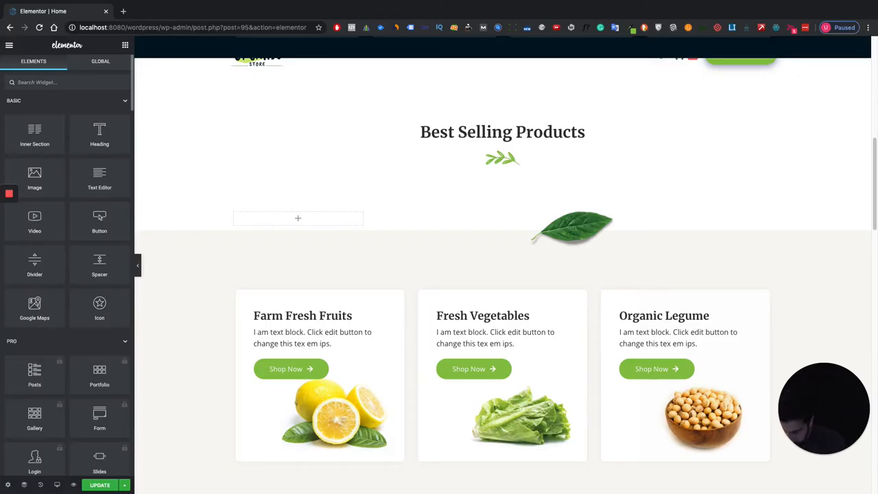
{"action": "type", "text": "products"}
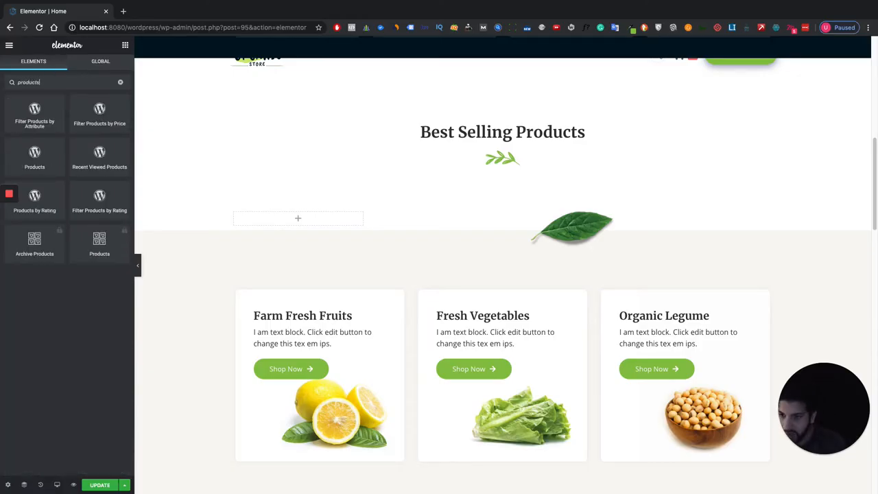
{"action": "double_click", "coordinate": [31, 83]}
{"action": "key", "text": "BackSpace"}
{"action": "scroll", "coordinate": [97, 211], "scroll_direction": "down", "scroll_amount": 5}
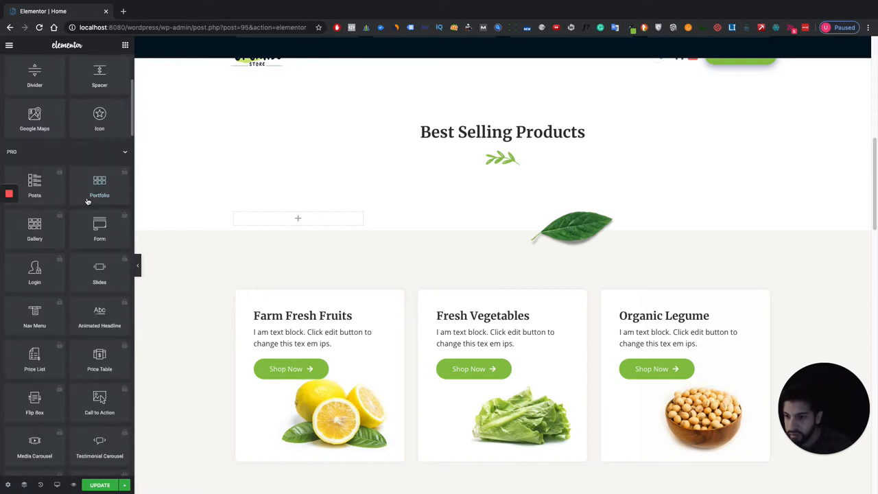
{"action": "scroll", "coordinate": [98, 211], "scroll_direction": "down", "scroll_amount": 4}
{"action": "scroll", "coordinate": [103, 212], "scroll_direction": "down", "scroll_amount": 4}
{"action": "scroll", "coordinate": [110, 212], "scroll_direction": "down", "scroll_amount": 4}
{"action": "scroll", "coordinate": [113, 212], "scroll_direction": "down", "scroll_amount": 4}
{"action": "scroll", "coordinate": [113, 212], "scroll_direction": "down", "scroll_amount": 5}
{"action": "scroll", "coordinate": [113, 212], "scroll_direction": "down", "scroll_amount": 2}
{"action": "scroll", "coordinate": [113, 212], "scroll_direction": "down", "scroll_amount": 3}
{"action": "scroll", "coordinate": [114, 213], "scroll_direction": "down", "scroll_amount": 1}
{"action": "scroll", "coordinate": [113, 213], "scroll_direction": "down", "scroll_amount": 1}
{"action": "scroll", "coordinate": [114, 213], "scroll_direction": "down", "scroll_amount": 1}
{"action": "scroll", "coordinate": [113, 213], "scroll_direction": "down", "scroll_amount": 1}
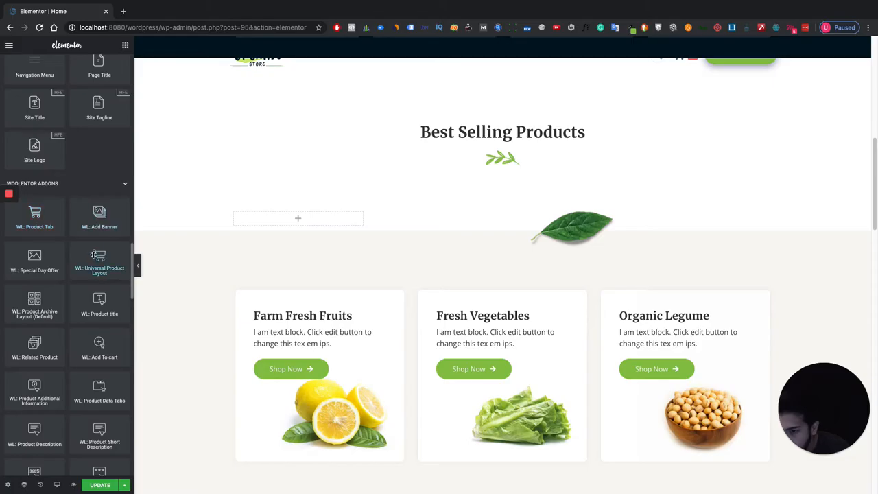
{"action": "scroll", "coordinate": [94, 255], "scroll_direction": "down", "scroll_amount": 1}
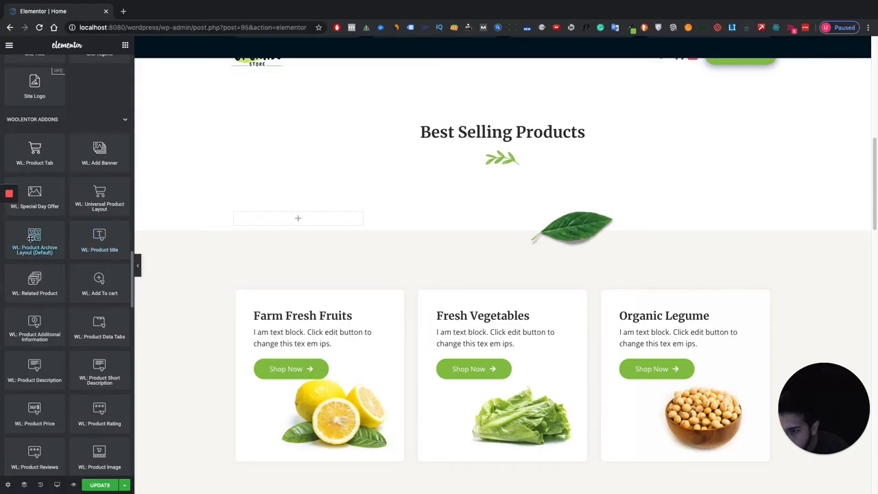
{"action": "left_click_drag", "start_coordinate": [34, 240], "coordinate": [370, 220]}
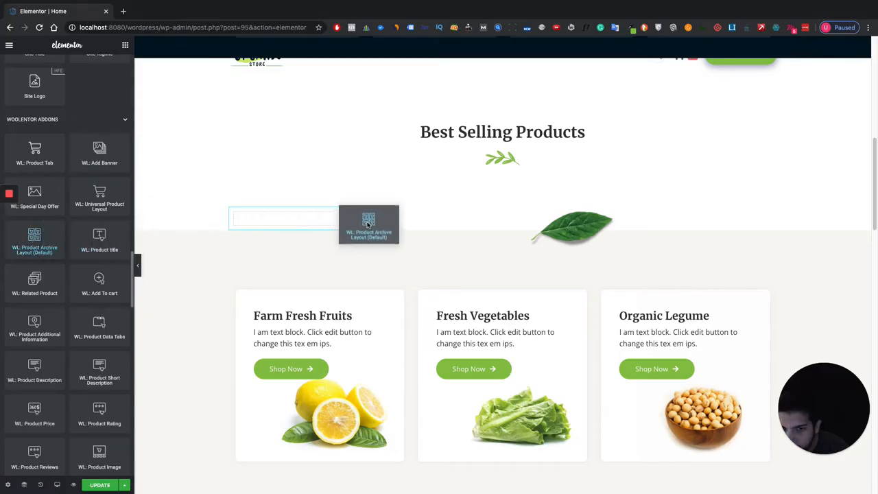
{"action": "left_click_drag", "start_coordinate": [370, 220], "coordinate": [432, 192]}
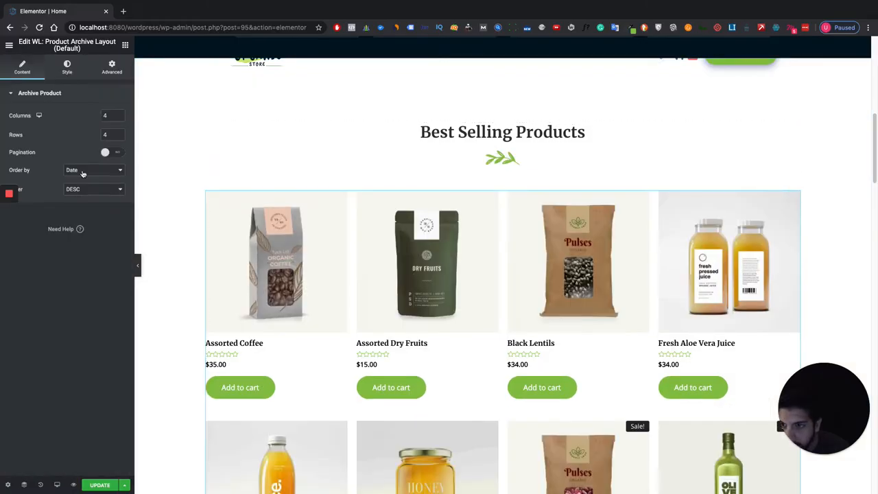
{"action": "left_click", "coordinate": [83, 171]}
{"action": "left_click", "coordinate": [72, 153]}
{"action": "scroll", "coordinate": [459, 268], "scroll_direction": "down", "scroll_amount": 5}
{"action": "scroll", "coordinate": [458, 268], "scroll_direction": "down", "scroll_amount": 5}
{"action": "scroll", "coordinate": [459, 268], "scroll_direction": "up", "scroll_amount": 5}
{"action": "right_click", "coordinate": [459, 268]}
{"action": "left_click", "coordinate": [491, 398]}
{"action": "scroll", "coordinate": [69, 206], "scroll_direction": "down", "scroll_amount": 10}
{"action": "scroll", "coordinate": [69, 206], "scroll_direction": "down", "scroll_amount": 10}
{"action": "scroll", "coordinate": [69, 206], "scroll_direction": "down", "scroll_amount": 10}
{"action": "scroll", "coordinate": [81, 169], "scroll_direction": "up", "scroll_amount": 5}
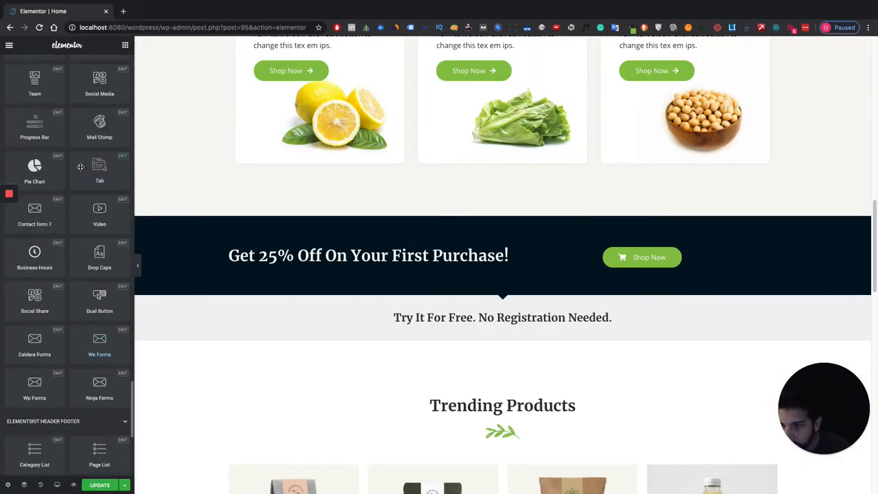
{"action": "scroll", "coordinate": [81, 170], "scroll_direction": "up", "scroll_amount": 5}
{"action": "scroll", "coordinate": [81, 170], "scroll_direction": "up", "scroll_amount": 5}
{"action": "scroll", "coordinate": [81, 170], "scroll_direction": "up", "scroll_amount": 3}
{"action": "scroll", "coordinate": [81, 168], "scroll_direction": "up", "scroll_amount": 5}
{"action": "scroll", "coordinate": [81, 168], "scroll_direction": "up", "scroll_amount": 5}
{"action": "scroll", "coordinate": [81, 168], "scroll_direction": "up", "scroll_amount": 3}
{"action": "scroll", "coordinate": [81, 164], "scroll_direction": "up", "scroll_amount": 3}
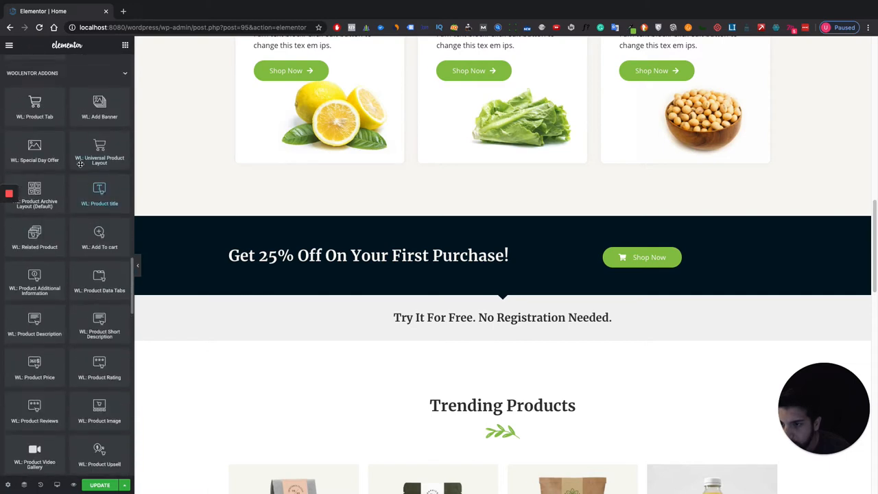
{"action": "scroll", "coordinate": [81, 165], "scroll_direction": "up", "scroll_amount": 3}
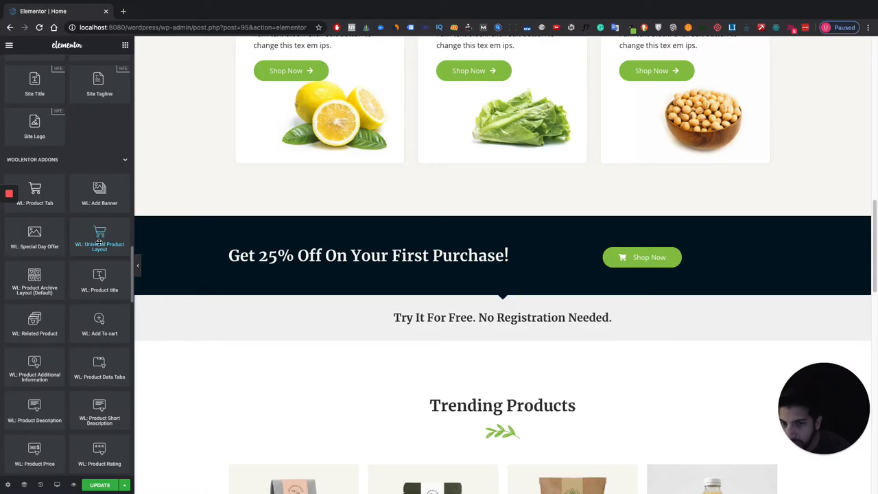
{"action": "scroll", "coordinate": [308, 274], "scroll_direction": "up", "scroll_amount": 5}
{"action": "scroll", "coordinate": [309, 275], "scroll_direction": "up", "scroll_amount": 3}
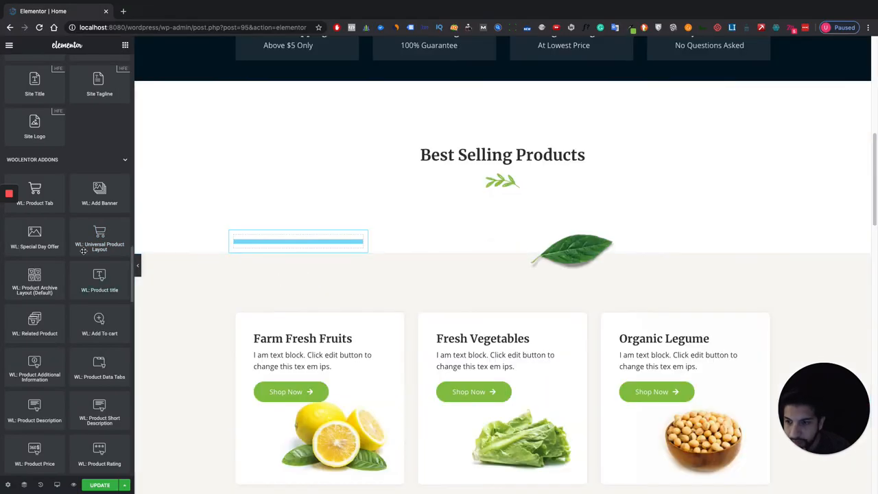
Step: Drop WL: Universal Product Layout into the empty column under Best Selling Products
{"action": "mouse_move", "coordinate": [98, 240]}
{"action": "left_mouse_down"}
{"action": "mouse_move", "coordinate": [546, 183]}
{"action": "mouse_move", "coordinate": [538, 198]}
{"action": "left_mouse_up"}
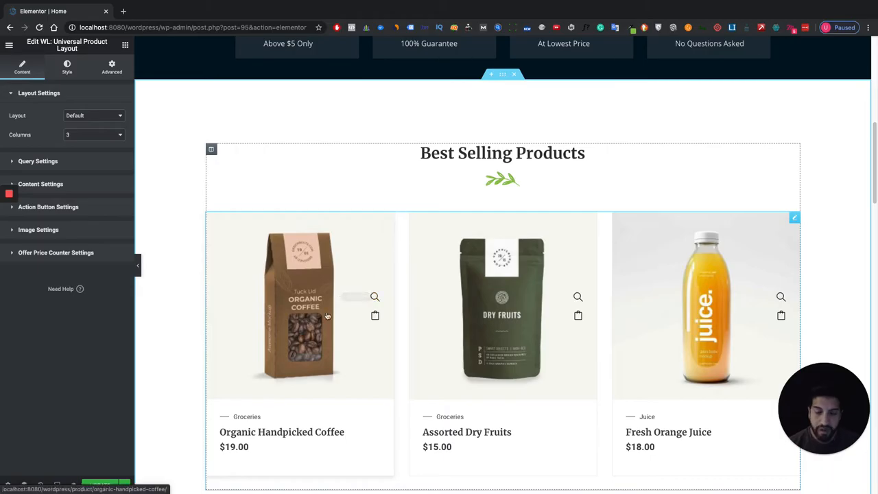
{"action": "scroll", "coordinate": [341, 310], "scroll_direction": "down", "scroll_amount": 3}
{"action": "scroll", "coordinate": [343, 295], "scroll_direction": "up", "scroll_amount": 2}
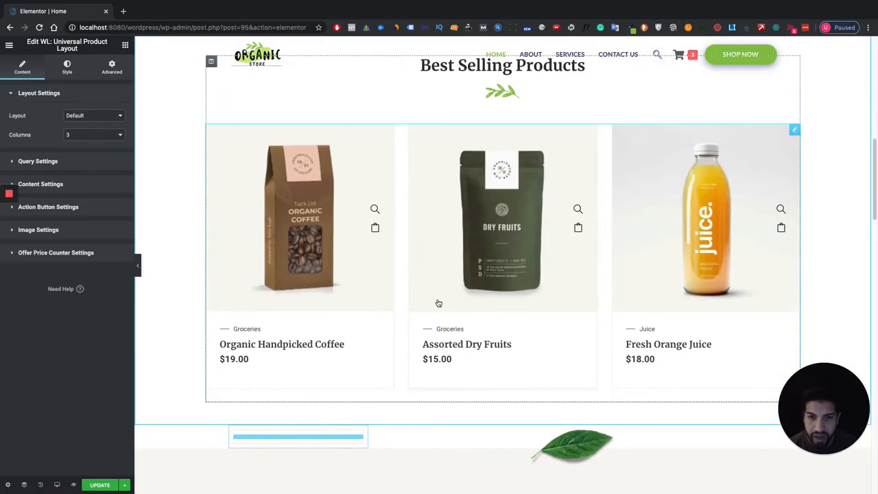
{"action": "scroll", "coordinate": [543, 302], "scroll_direction": "up", "scroll_amount": 2}
{"action": "scroll", "coordinate": [628, 334], "scroll_direction": "up", "scroll_amount": 3}
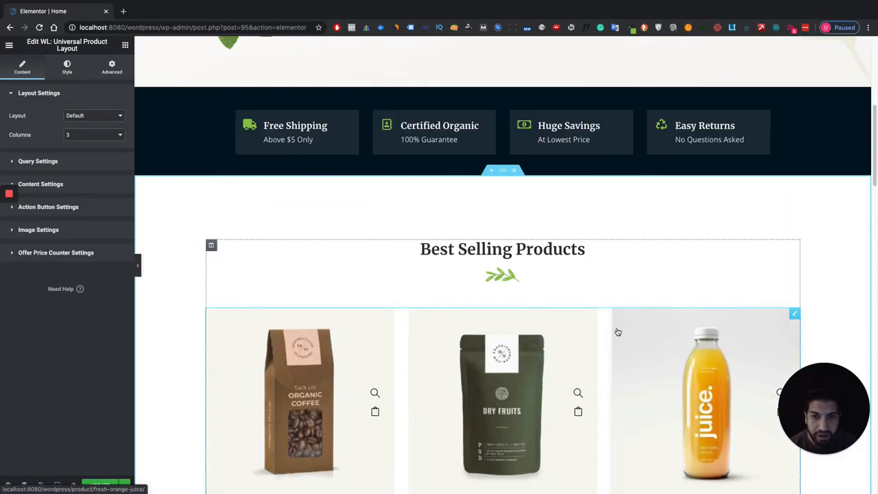
{"action": "scroll", "coordinate": [624, 333], "scroll_direction": "up", "scroll_amount": 5}
{"action": "scroll", "coordinate": [621, 333], "scroll_direction": "up", "scroll_amount": 5}
{"action": "scroll", "coordinate": [615, 329], "scroll_direction": "down", "scroll_amount": 8}
{"action": "scroll", "coordinate": [615, 330], "scroll_direction": "down", "scroll_amount": 6}
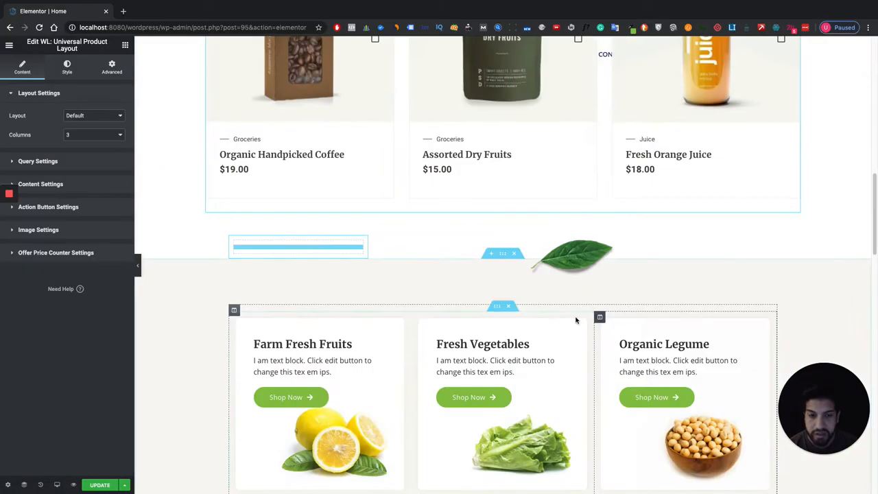
{"action": "scroll", "coordinate": [357, 220], "scroll_direction": "up", "scroll_amount": 1}
{"action": "scroll", "coordinate": [526, 254], "scroll_direction": "up", "scroll_amount": 2}
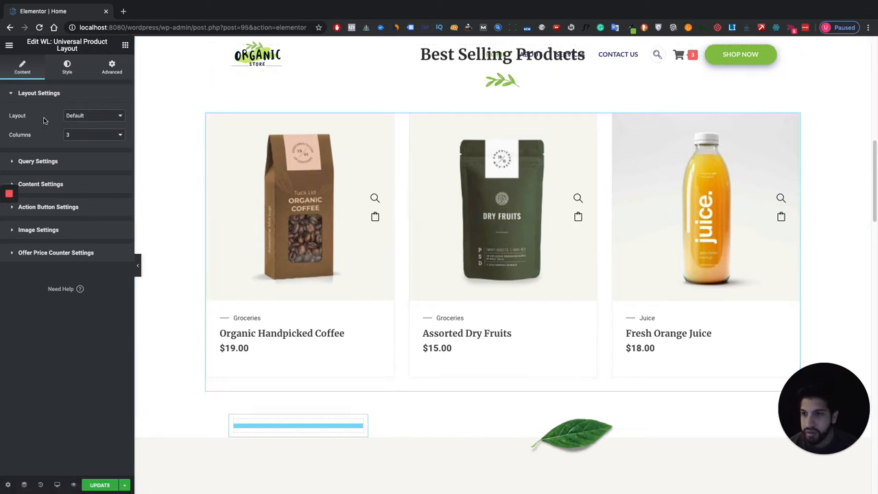
Step: Set the layout type to Slider and raise the query's product limit to ten
{"action": "left_click", "coordinate": [94, 115]}
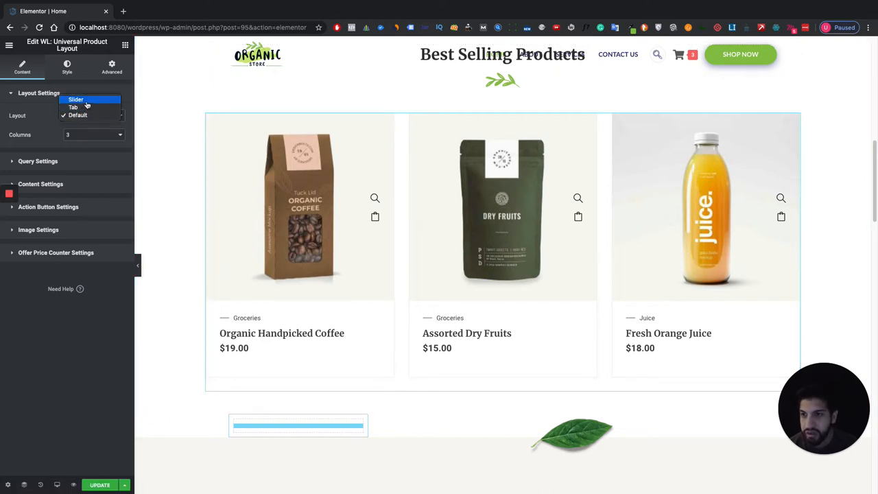
{"action": "left_click", "coordinate": [87, 101]}
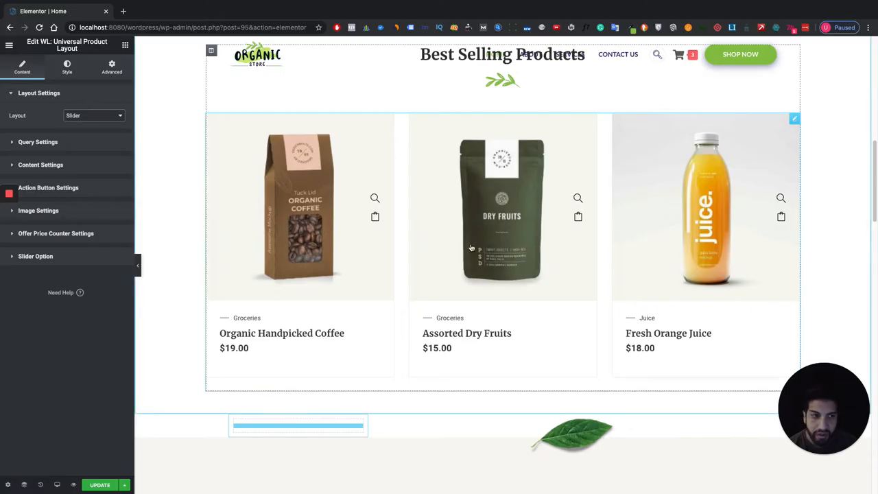
{"action": "mouse_move", "coordinate": [482, 230]}
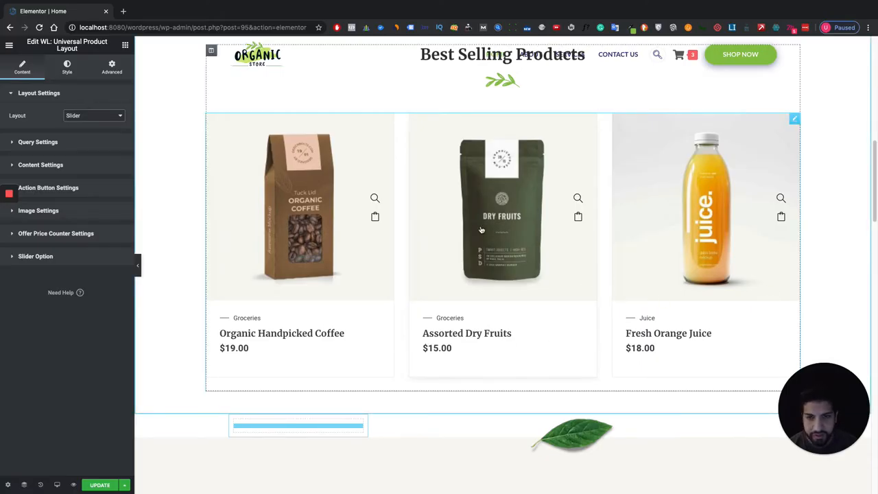
{"action": "left_click", "coordinate": [72, 144]}
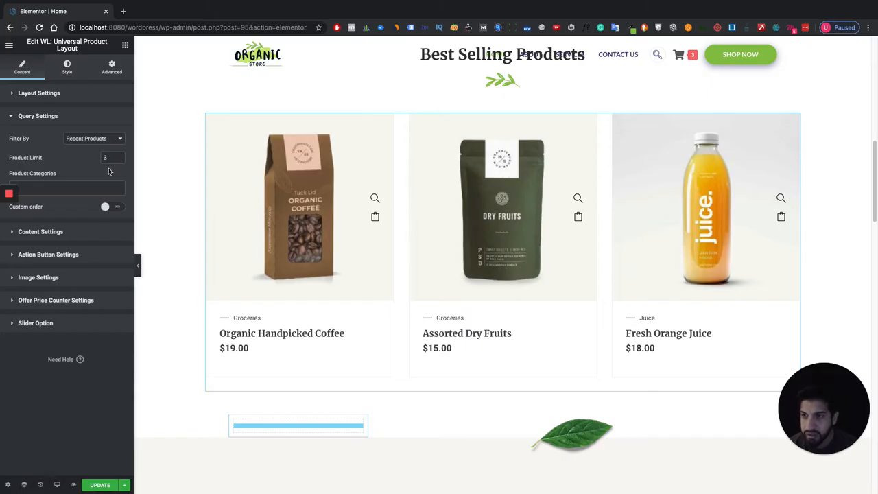
{"action": "left_click", "coordinate": [104, 157]}
{"action": "type", "text": "1"}
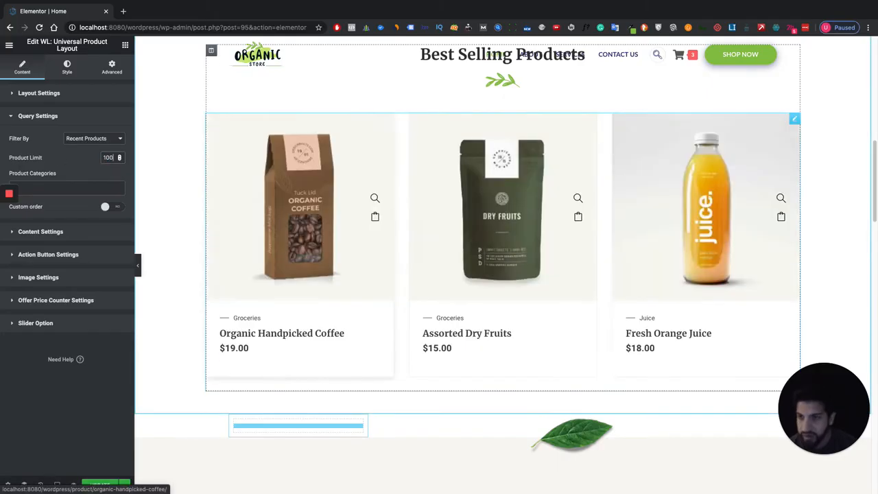
{"action": "type", "text": "0"}
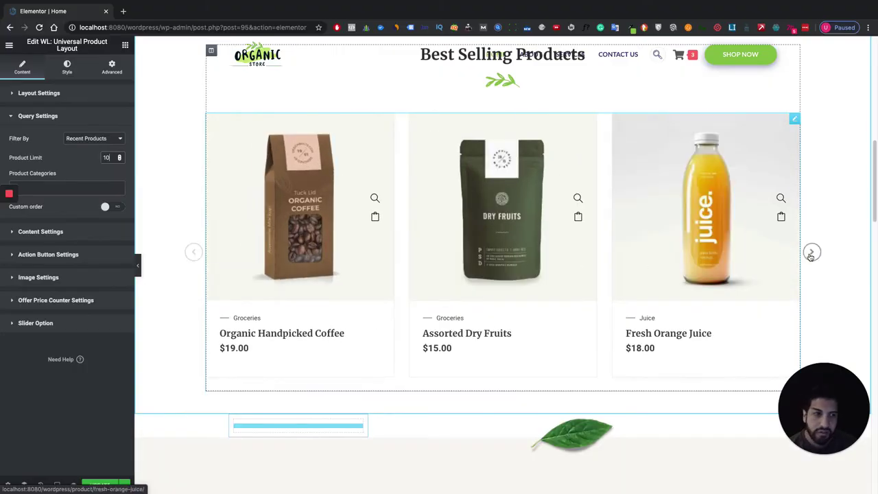
Step: Advance the preview slider until it wraps to Olive Oil, Assorted Coffee and Black Lentils
{"action": "left_click", "coordinate": [811, 254]}
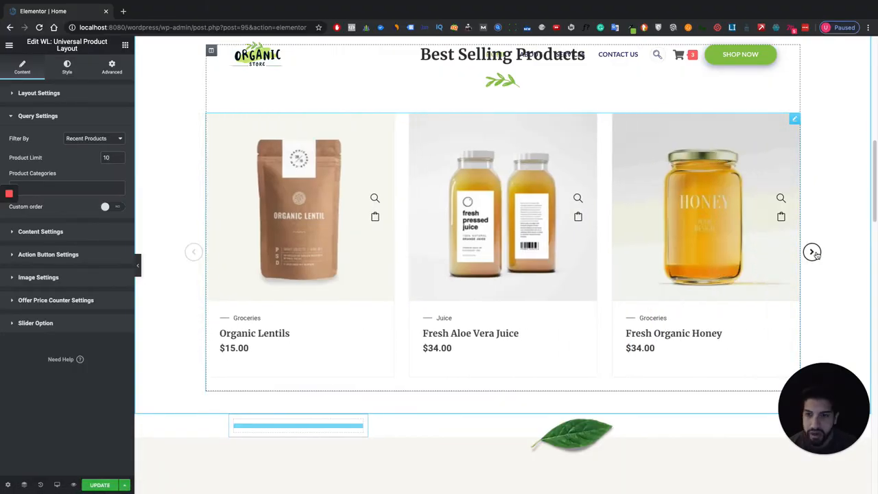
{"action": "left_click", "coordinate": [811, 254]}
{"action": "left_click", "coordinate": [812, 252]}
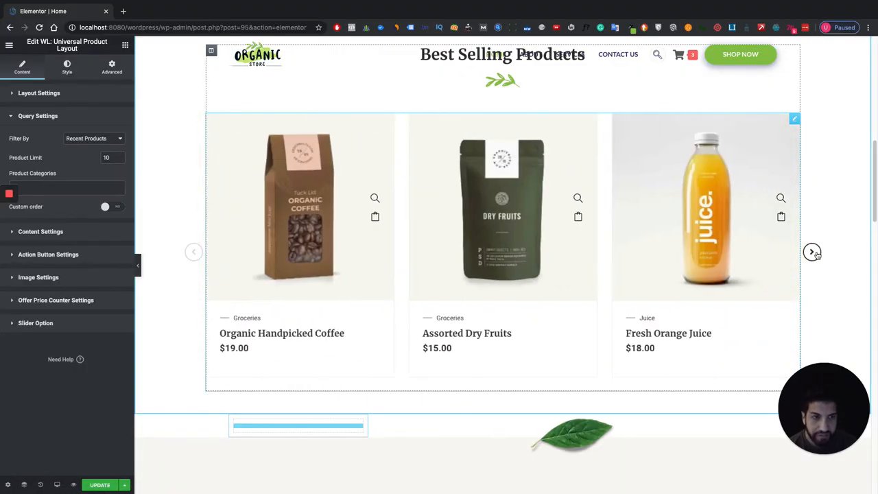
{"action": "left_click", "coordinate": [812, 252]}
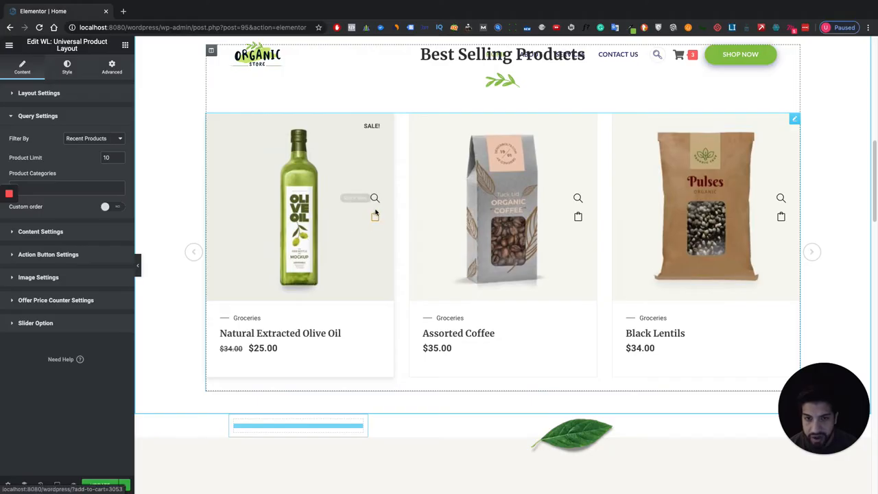
{"action": "left_click", "coordinate": [40, 232]}
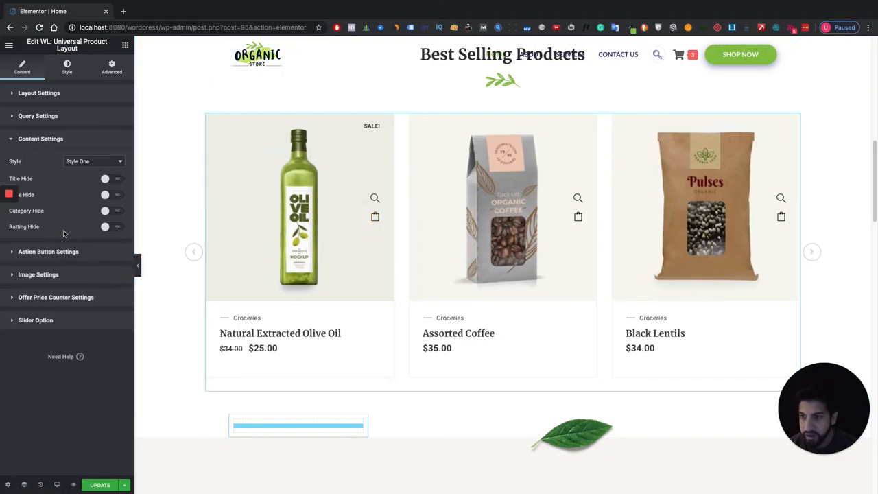
{"action": "left_click", "coordinate": [67, 68]}
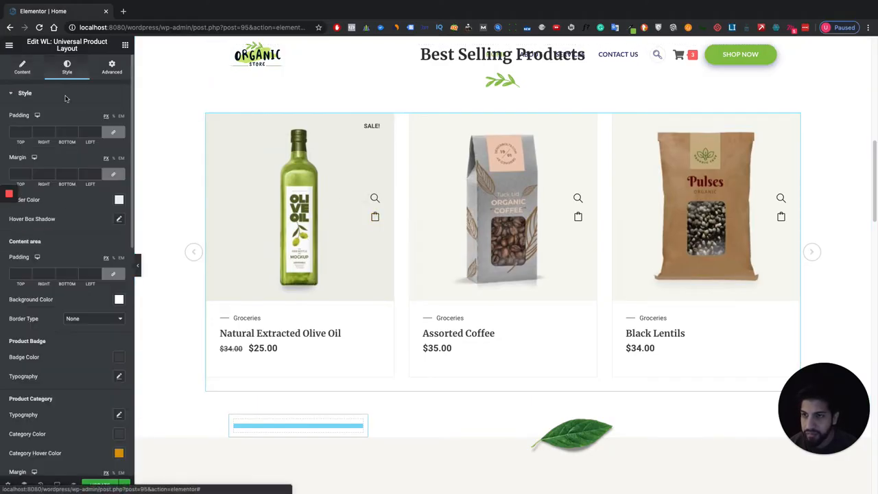
{"action": "scroll", "coordinate": [61, 305], "scroll_direction": "down", "scroll_amount": 5}
{"action": "scroll", "coordinate": [59, 206], "scroll_direction": "down", "scroll_amount": 5}
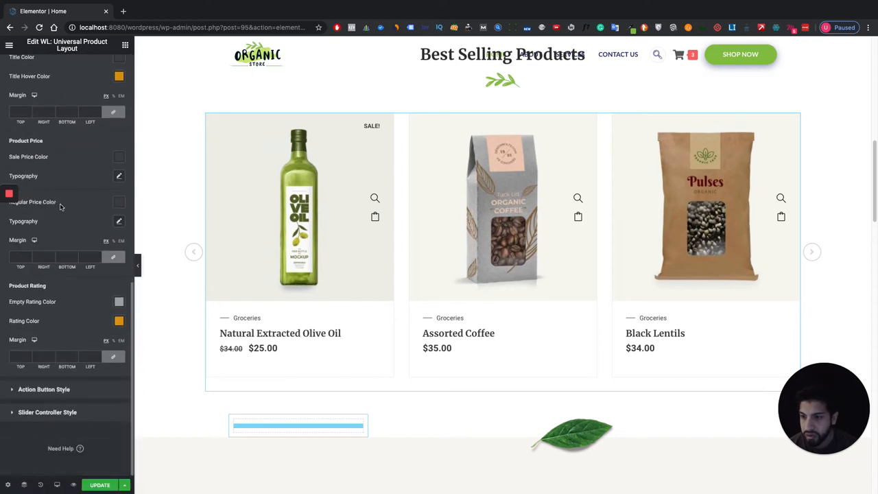
{"action": "scroll", "coordinate": [61, 203], "scroll_direction": "up", "scroll_amount": 5}
{"action": "scroll", "coordinate": [59, 137], "scroll_direction": "up", "scroll_amount": 5}
{"action": "left_click", "coordinate": [26, 68]}
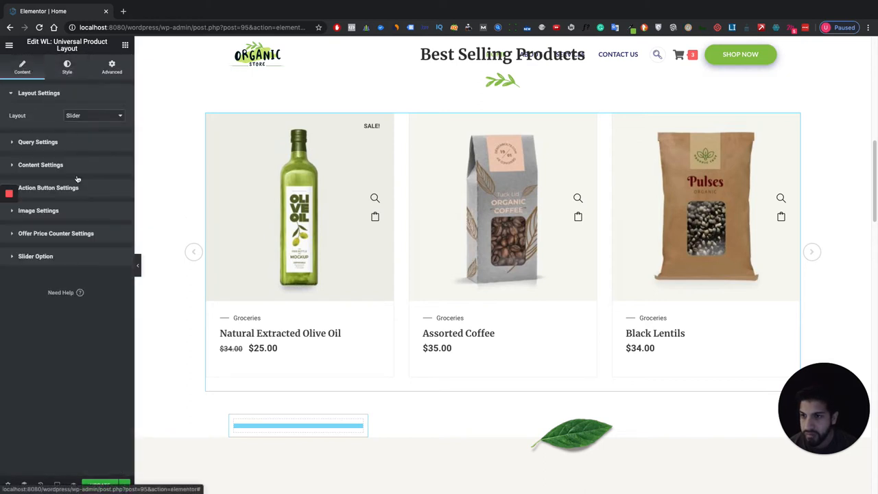
{"action": "left_click", "coordinate": [62, 144]}
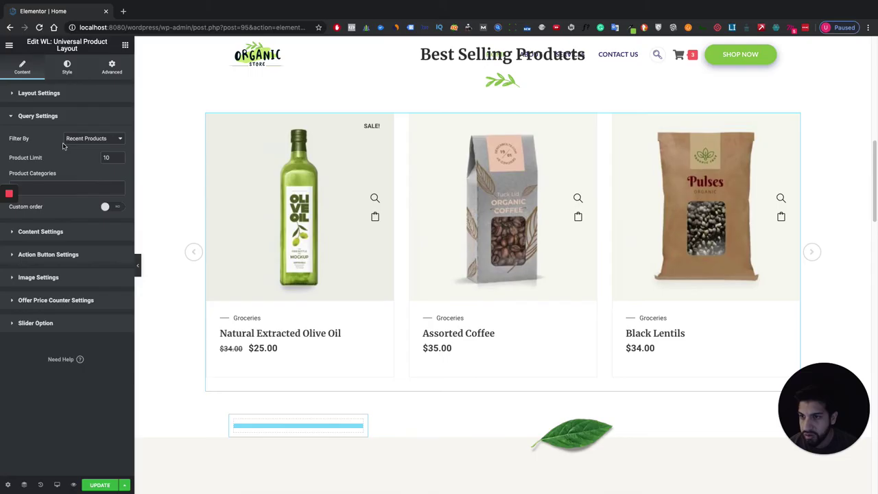
{"action": "left_click", "coordinate": [71, 232]}
{"action": "left_click", "coordinate": [92, 161]}
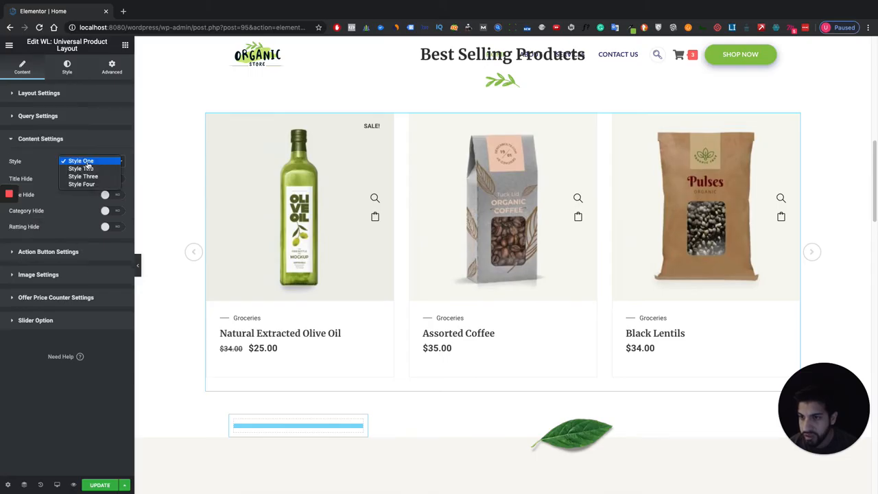
{"action": "left_click", "coordinate": [81, 168]}
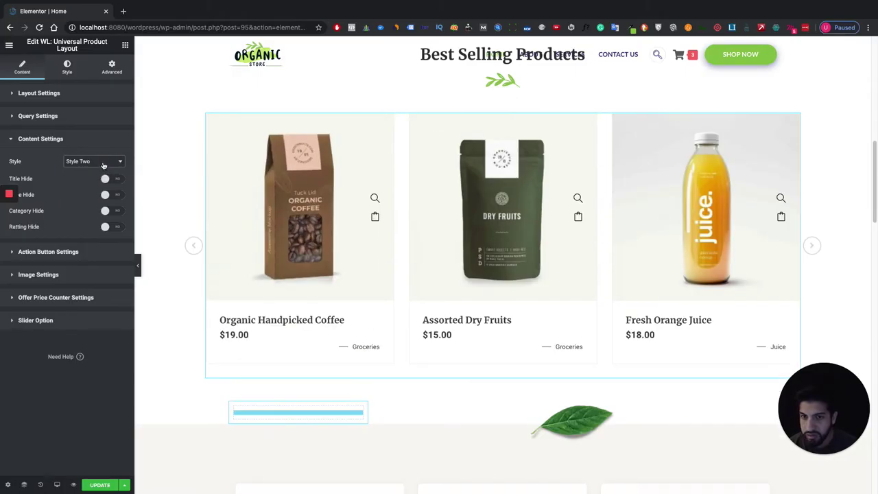
{"action": "left_click", "coordinate": [103, 163]}
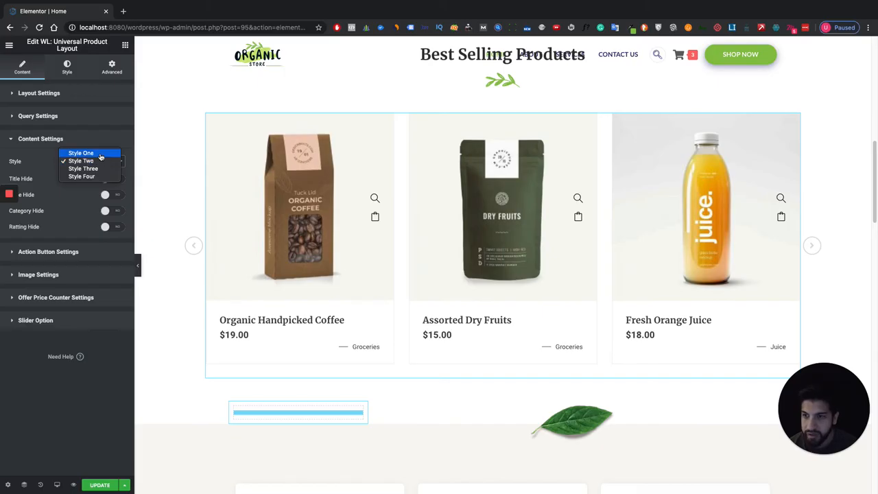
{"action": "left_click", "coordinate": [81, 153]}
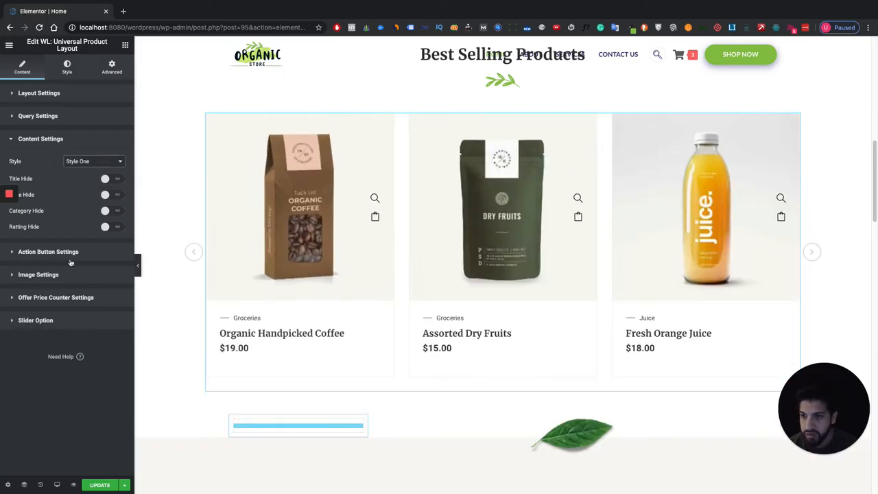
Step: Under Action Button Settings, try Style Three then settle on Style Two
{"action": "left_click", "coordinate": [48, 252]}
{"action": "left_click", "coordinate": [94, 200]}
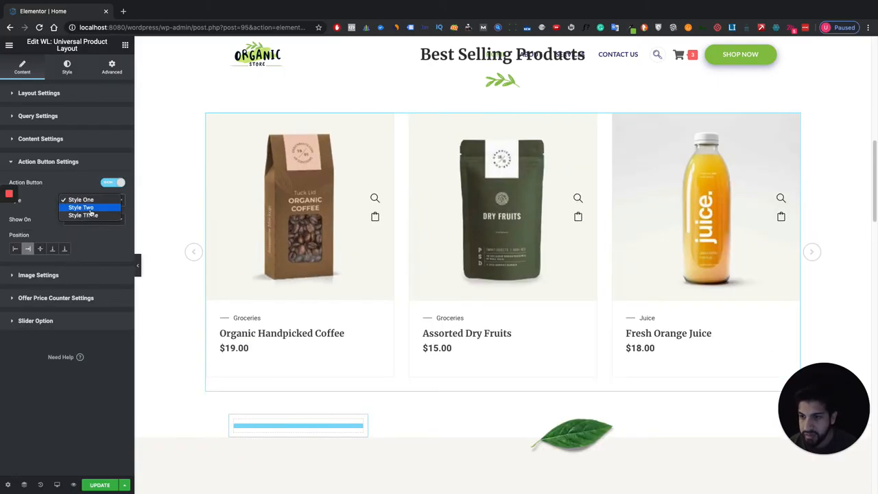
{"action": "left_click", "coordinate": [85, 207]}
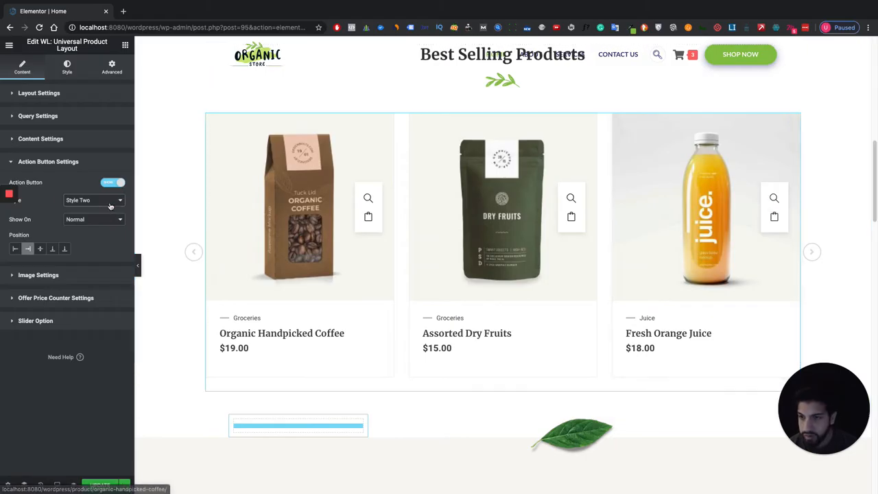
{"action": "left_click", "coordinate": [94, 200]}
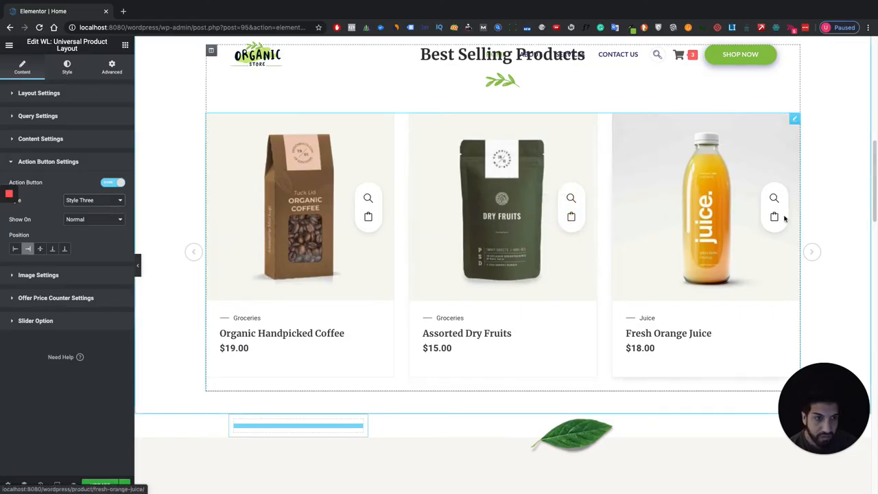
{"action": "left_click", "coordinate": [94, 199]}
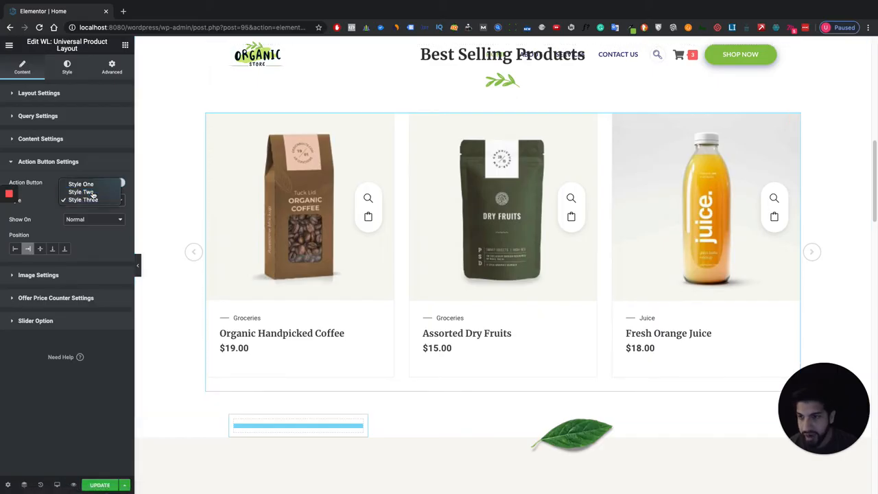
{"action": "left_click", "coordinate": [83, 193]}
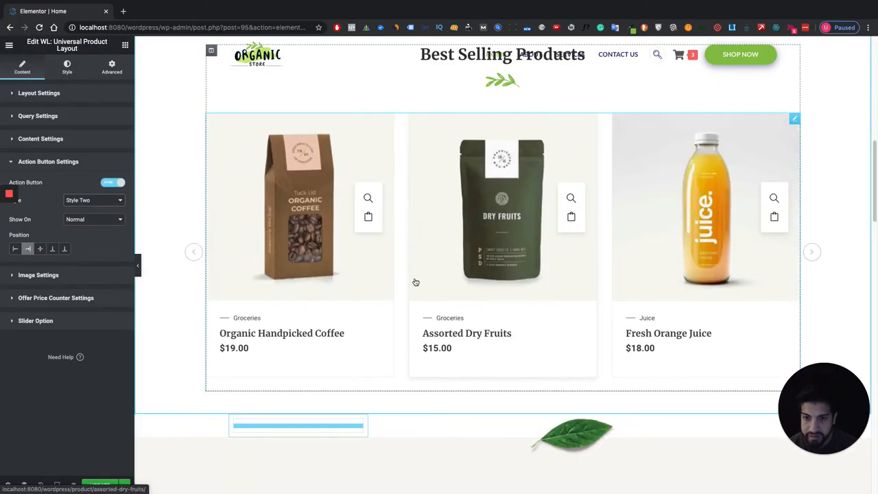
{"action": "scroll", "coordinate": [415, 282], "scroll_direction": "down", "scroll_amount": 3}
{"action": "scroll", "coordinate": [416, 282], "scroll_direction": "up", "scroll_amount": 3}
Step: Under Image Settings try Image Slider and Gallery Tab thumbnails, then revert to Single Image
{"action": "left_click", "coordinate": [38, 275]}
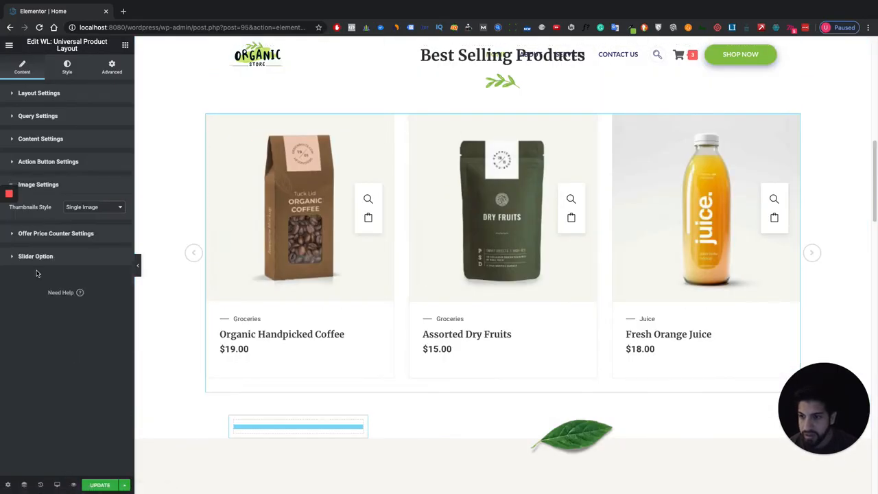
{"action": "left_click", "coordinate": [82, 207]}
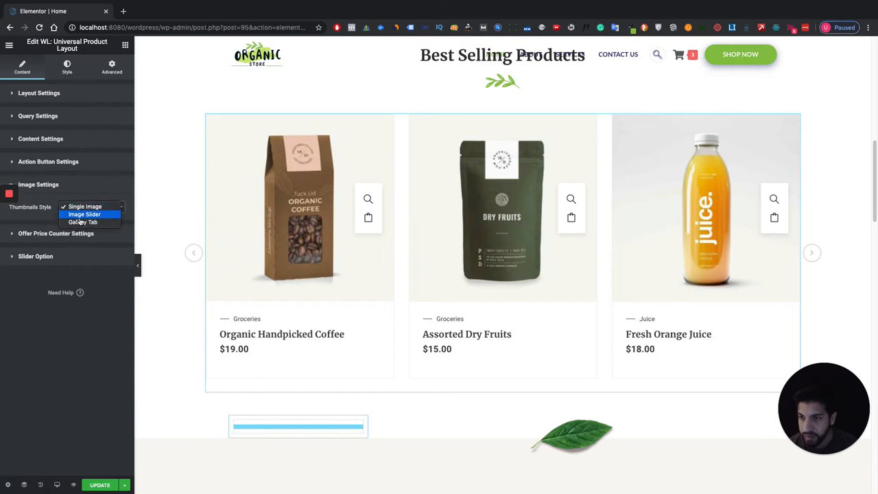
{"action": "left_click", "coordinate": [82, 215]}
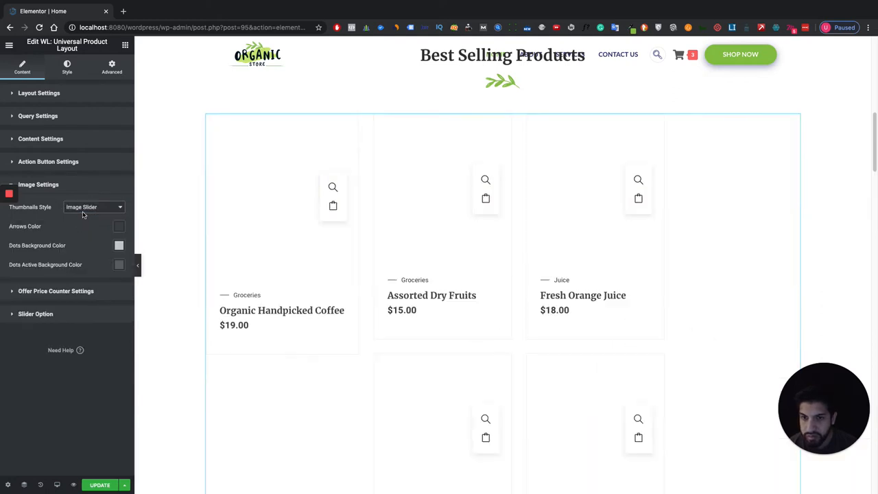
{"action": "left_click", "coordinate": [90, 206]}
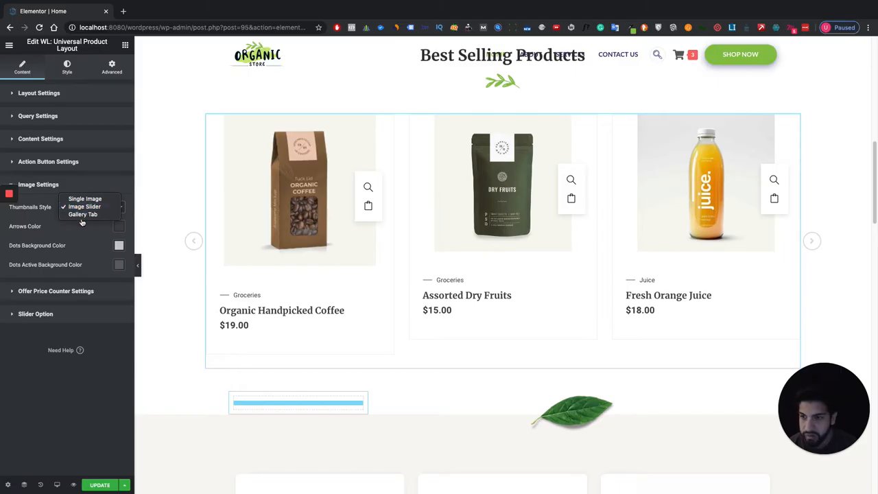
{"action": "left_click", "coordinate": [83, 214]}
{"action": "left_click", "coordinate": [88, 207]}
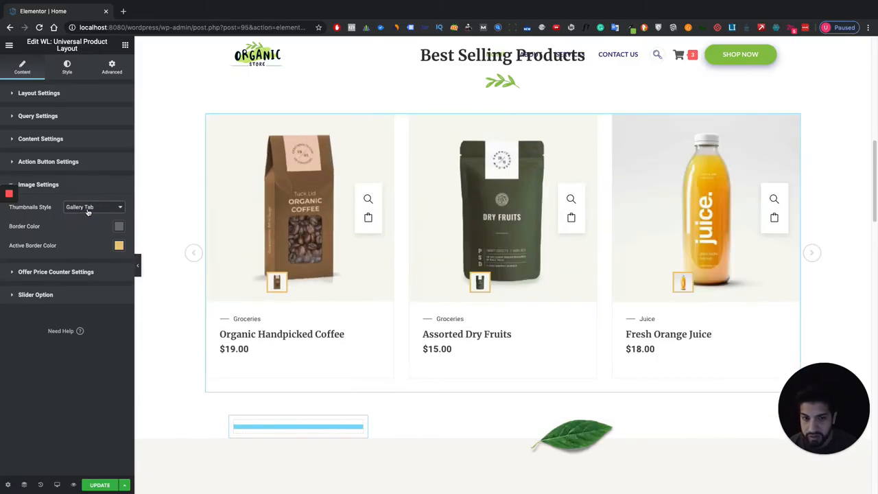
{"action": "left_click", "coordinate": [85, 191]}
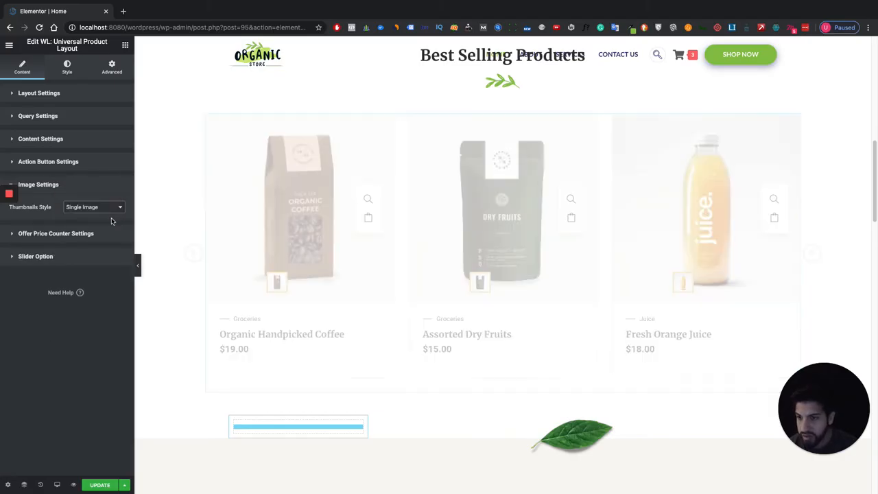
Step: After glancing at countdown and action options, set the Content Settings card style to Style Two
{"action": "left_click", "coordinate": [73, 236]}
{"action": "left_click", "coordinate": [66, 163]}
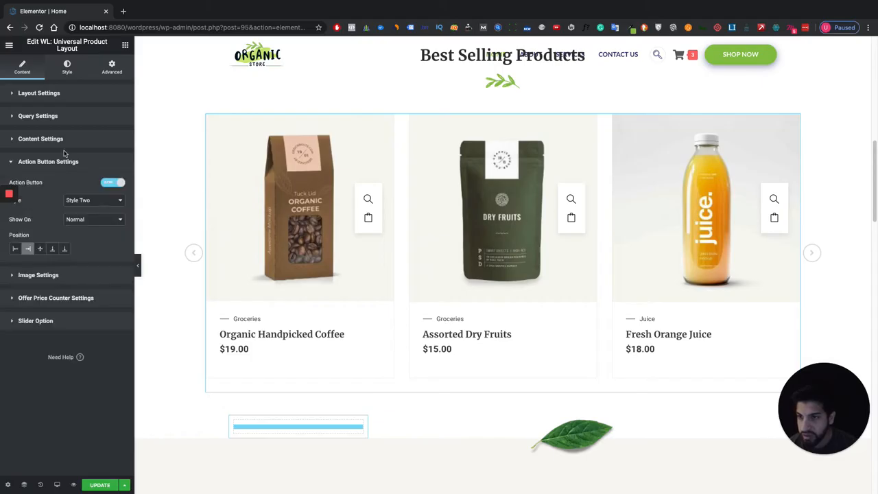
{"action": "left_click", "coordinate": [66, 139]}
{"action": "left_click", "coordinate": [89, 161]}
{"action": "left_click", "coordinate": [81, 169]}
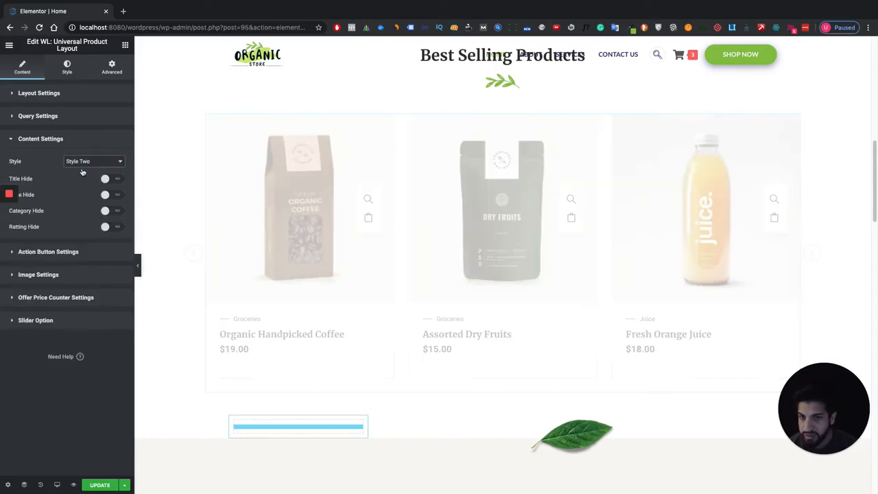
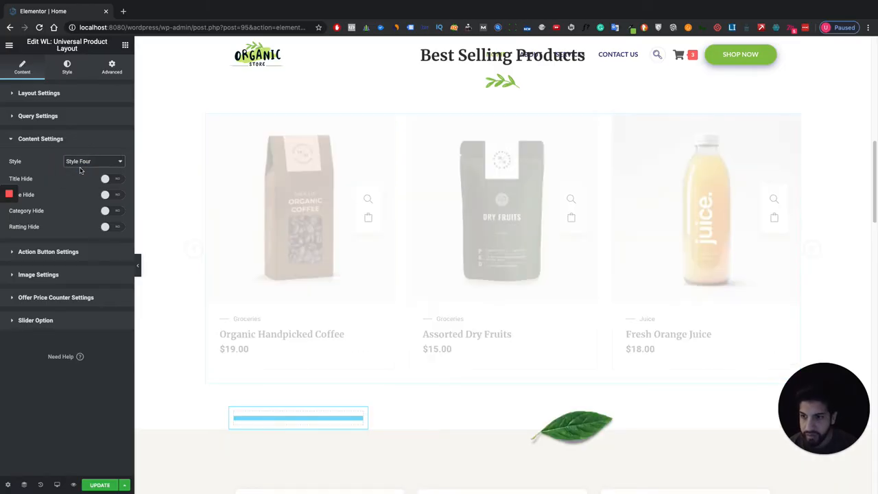
{"action": "left_click", "coordinate": [93, 162]}
Step: Choose Style One for the product cards (after trying Style Four), update the page and preview it live
{"action": "left_click", "coordinate": [81, 137]}
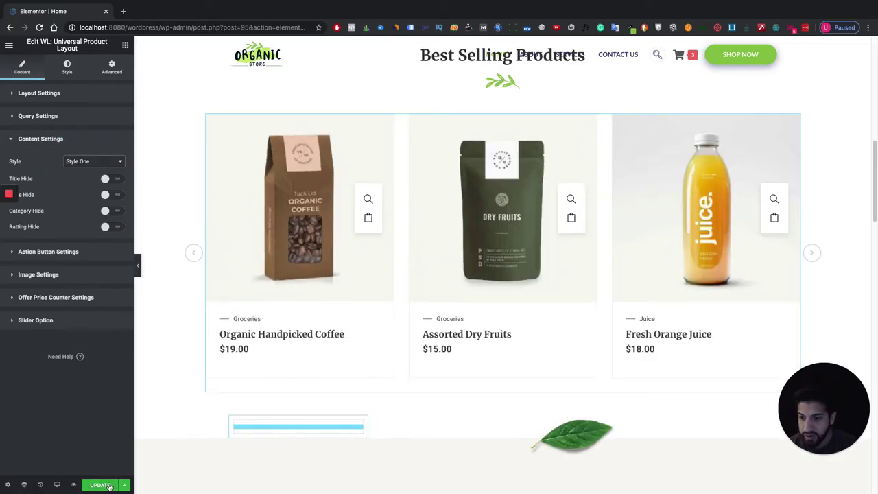
{"action": "left_click", "coordinate": [100, 485]}
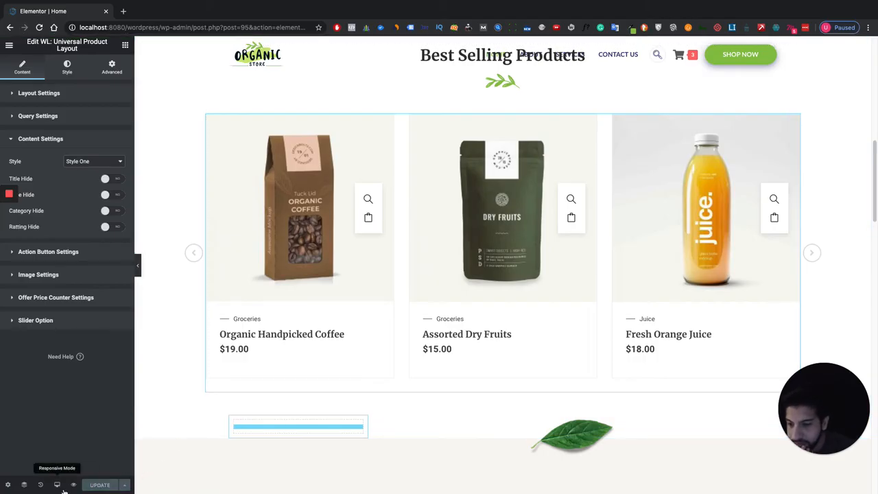
{"action": "left_click", "coordinate": [73, 485]}
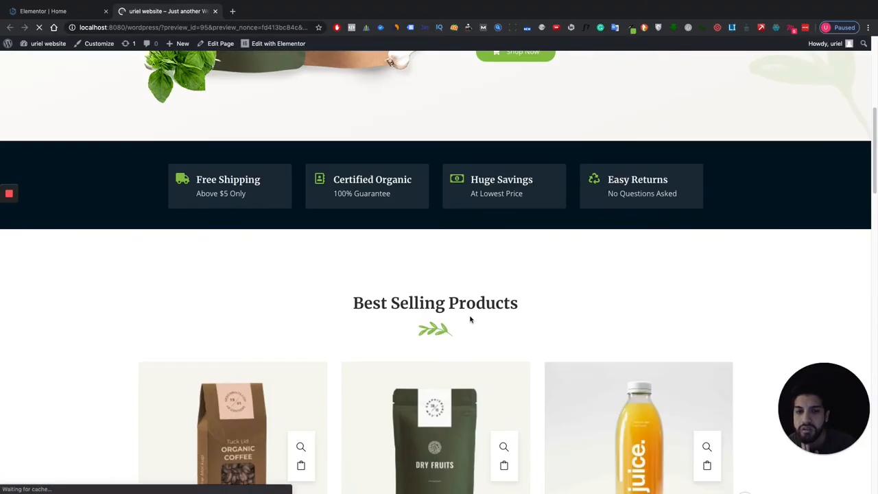
{"action": "scroll", "coordinate": [464, 316], "scroll_direction": "down", "scroll_amount": 4}
{"action": "scroll", "coordinate": [464, 316], "scroll_direction": "up", "scroll_amount": 1}
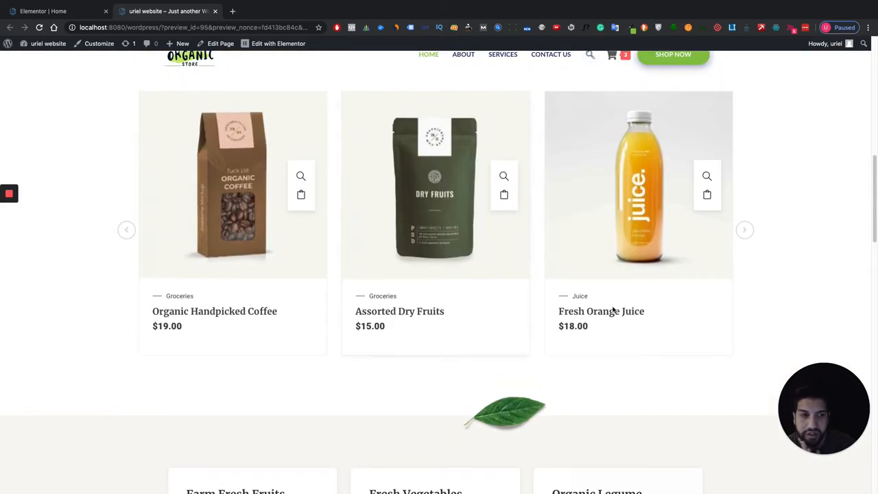
Step: Advance the Best Selling Products carousel until Olive Oil, Coffee and Lentils show
{"action": "left_click", "coordinate": [745, 231]}
{"action": "left_click", "coordinate": [745, 231]}
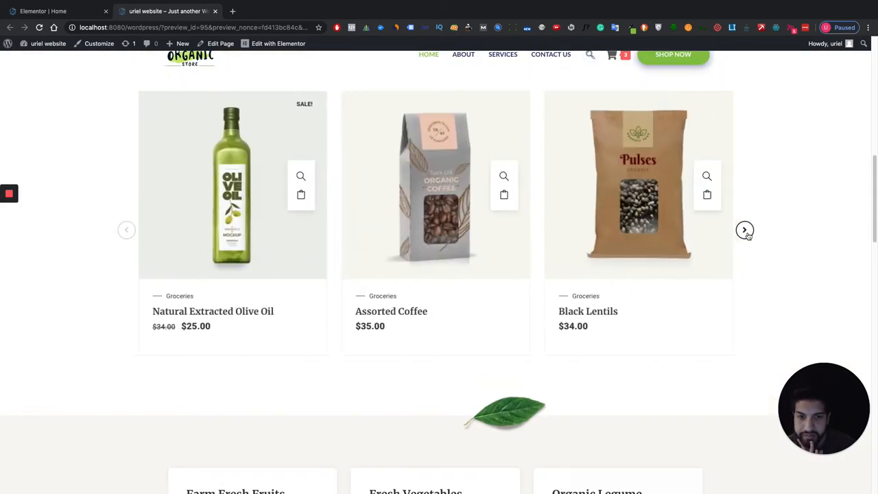
{"action": "left_click", "coordinate": [745, 231]}
{"action": "left_click", "coordinate": [745, 230]}
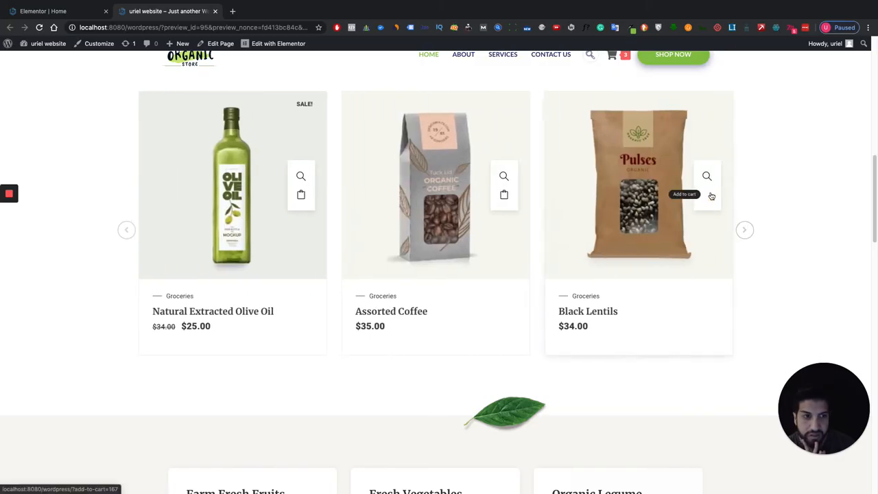
Step: Add Black Lentils to the cart and view the cart contents
{"action": "left_click", "coordinate": [708, 195]}
{"action": "scroll", "coordinate": [708, 206], "scroll_direction": "up", "scroll_amount": 5}
{"action": "scroll", "coordinate": [702, 229], "scroll_direction": "up", "scroll_amount": 5}
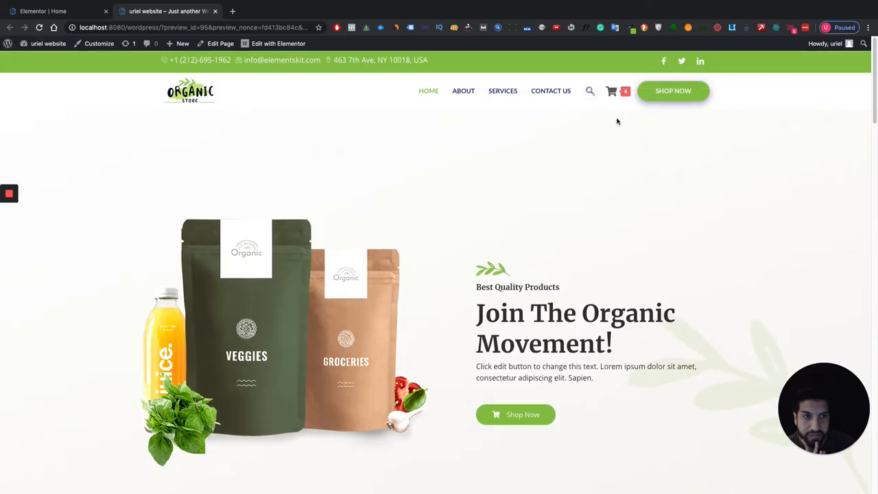
{"action": "left_click", "coordinate": [611, 90]}
Step: Go to the full Cart page listing Black Lentils, Olive Oil and Honey at $127.00
{"action": "left_click", "coordinate": [542, 282]}
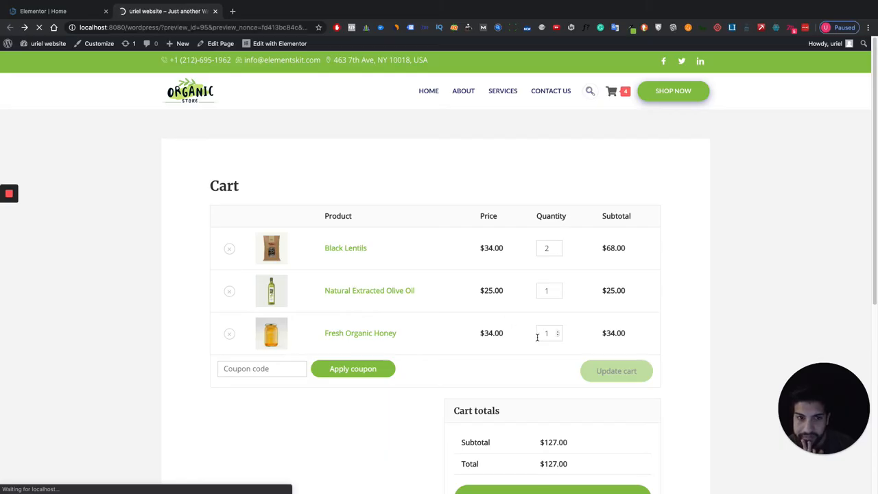
{"action": "scroll", "coordinate": [553, 337], "scroll_direction": "down", "scroll_amount": 5}
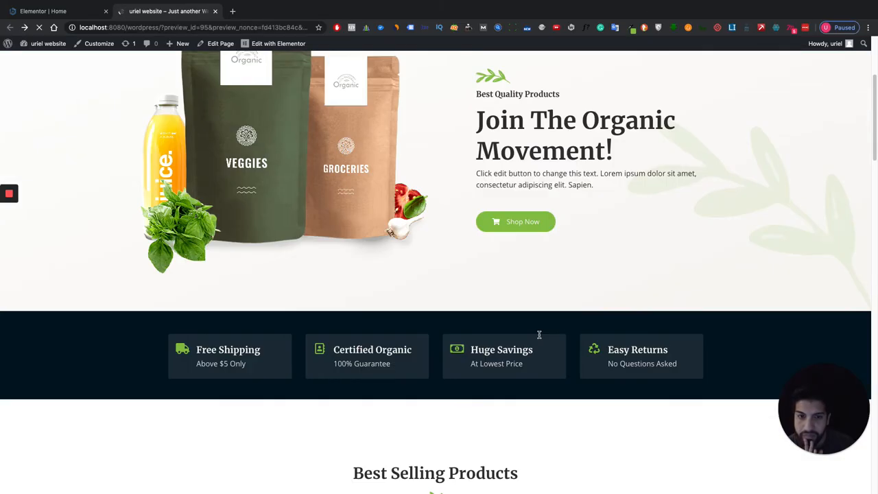
{"action": "scroll", "coordinate": [554, 338], "scroll_direction": "down", "scroll_amount": 5}
{"action": "scroll", "coordinate": [554, 337], "scroll_direction": "down", "scroll_amount": 5}
{"action": "scroll", "coordinate": [554, 337], "scroll_direction": "down", "scroll_amount": 1}
{"action": "scroll", "coordinate": [478, 302], "scroll_direction": "up", "scroll_amount": 4}
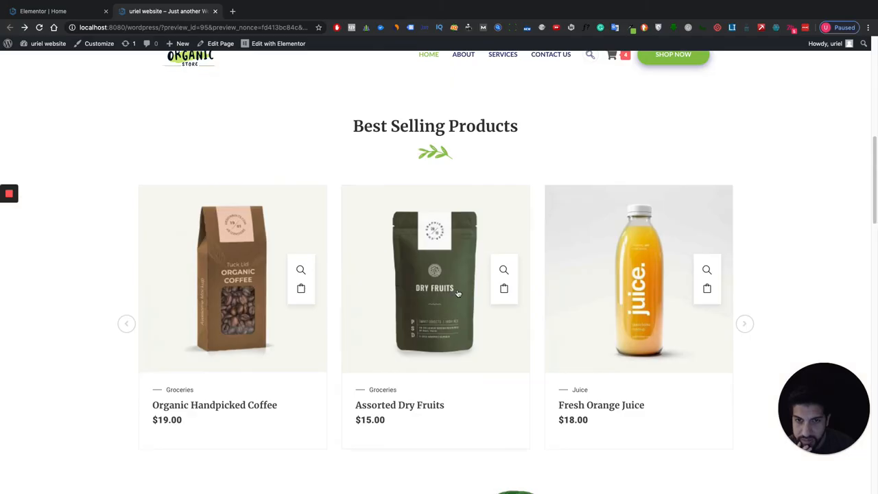
{"action": "scroll", "coordinate": [478, 302], "scroll_direction": "down", "scroll_amount": 2}
{"action": "scroll", "coordinate": [478, 302], "scroll_direction": "down", "scroll_amount": 4}
{"action": "scroll", "coordinate": [408, 288], "scroll_direction": "up", "scroll_amount": 3}
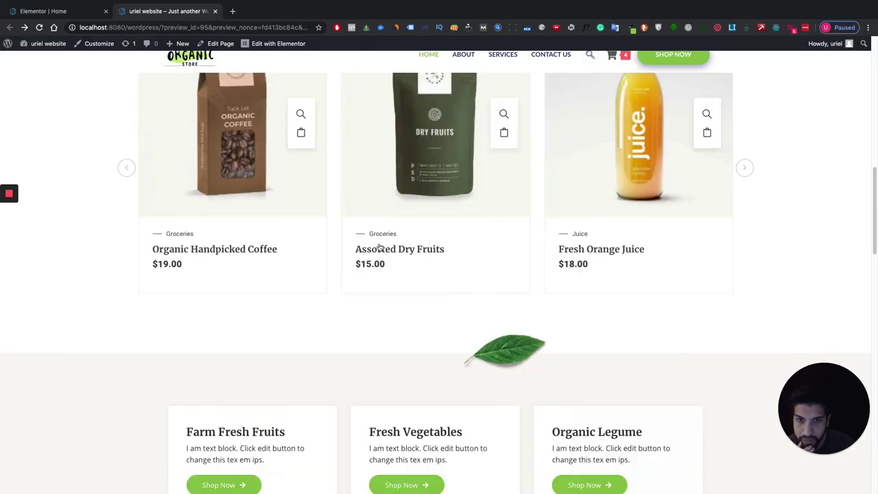
Step: Add Organic Handpicked Coffee to the cart and slide the carousel back two items
{"action": "left_click", "coordinate": [302, 134]}
{"action": "scroll", "coordinate": [303, 185], "scroll_direction": "up", "scroll_amount": 1}
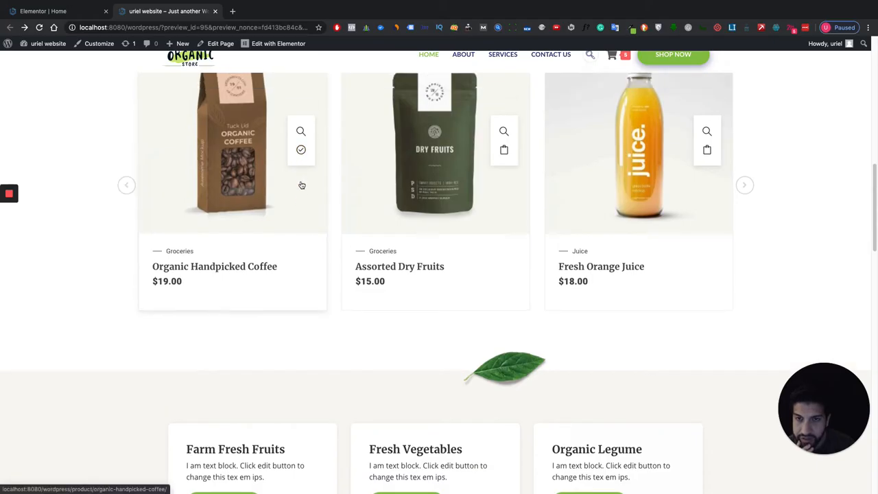
{"action": "scroll", "coordinate": [353, 196], "scroll_direction": "up", "scroll_amount": 3}
{"action": "scroll", "coordinate": [597, 260], "scroll_direction": "up", "scroll_amount": 1}
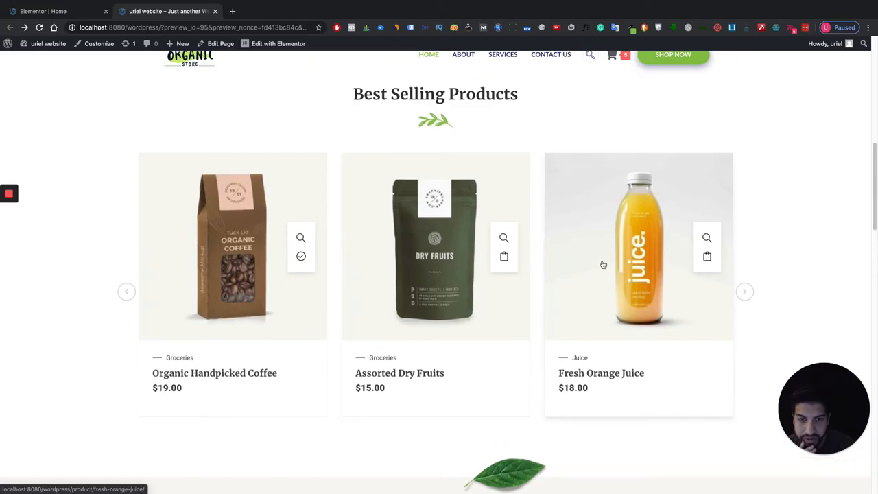
{"action": "scroll", "coordinate": [612, 269], "scroll_direction": "down", "scroll_amount": 3}
{"action": "scroll", "coordinate": [432, 246], "scroll_direction": "up", "scroll_amount": 1}
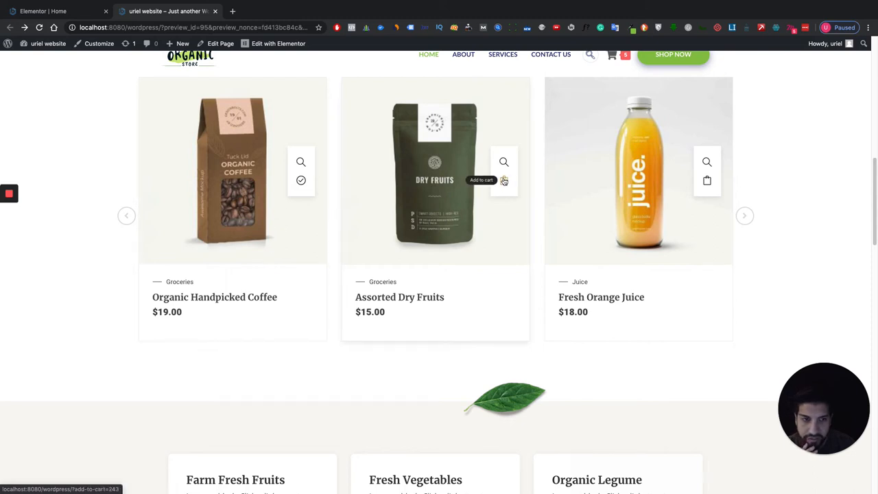
{"action": "scroll", "coordinate": [502, 181], "scroll_direction": "up", "scroll_amount": 1}
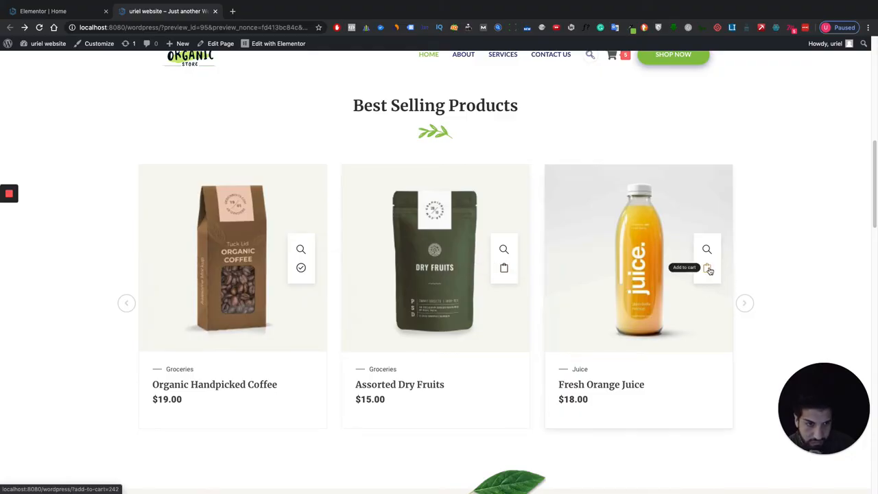
{"action": "scroll", "coordinate": [564, 277], "scroll_direction": "up", "scroll_amount": 3}
{"action": "scroll", "coordinate": [565, 277], "scroll_direction": "up", "scroll_amount": 5}
{"action": "scroll", "coordinate": [568, 276], "scroll_direction": "down", "scroll_amount": 5}
{"action": "scroll", "coordinate": [568, 276], "scroll_direction": "up", "scroll_amount": 1}
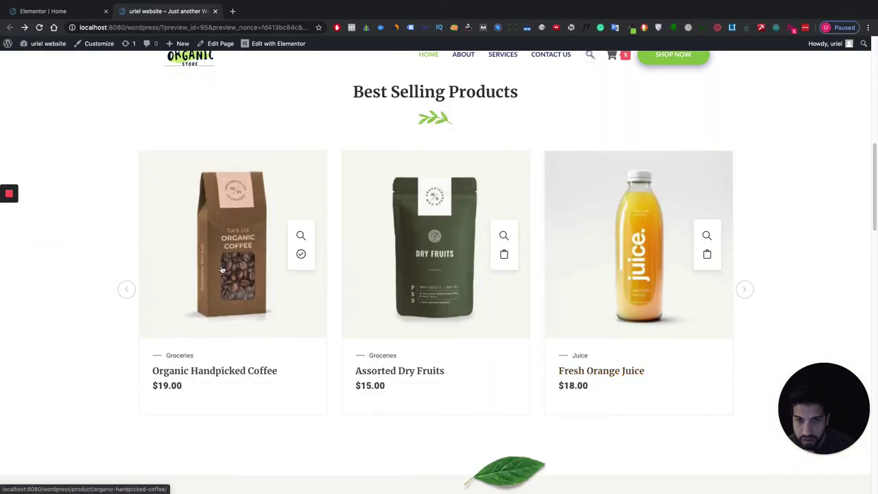
{"action": "left_click", "coordinate": [126, 290]}
{"action": "left_click", "coordinate": [126, 290]}
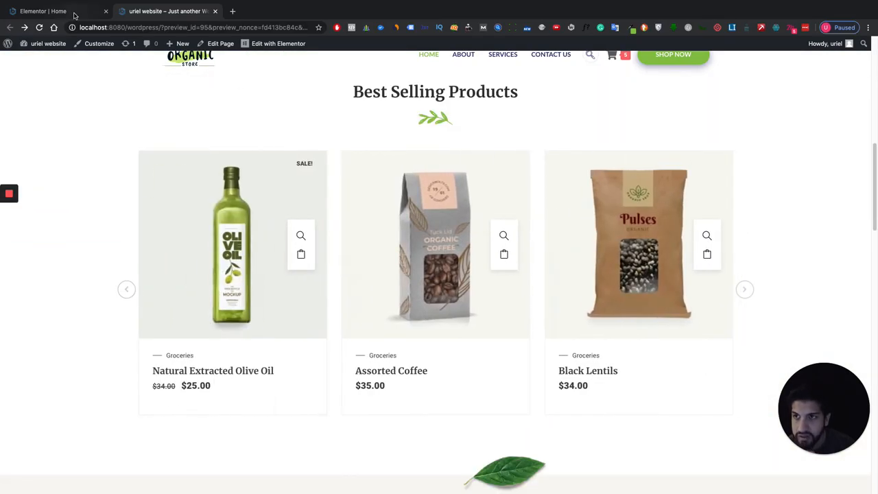
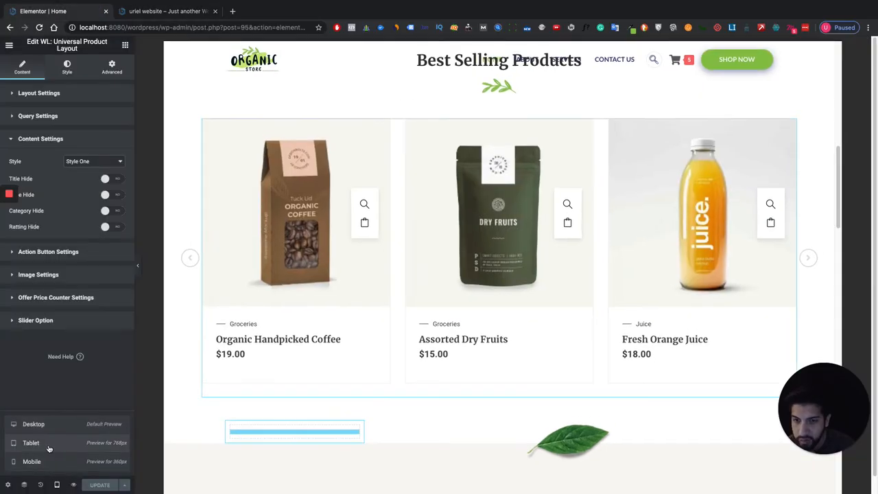
{"action": "scroll", "coordinate": [414, 258], "scroll_direction": "up", "scroll_amount": 3}
{"action": "scroll", "coordinate": [413, 258], "scroll_direction": "down", "scroll_amount": 3}
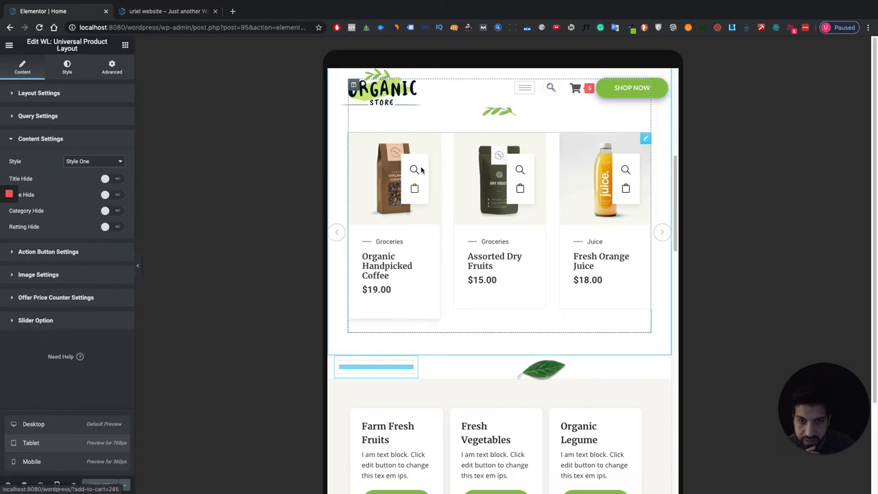
{"action": "mouse_move", "coordinate": [430, 215]}
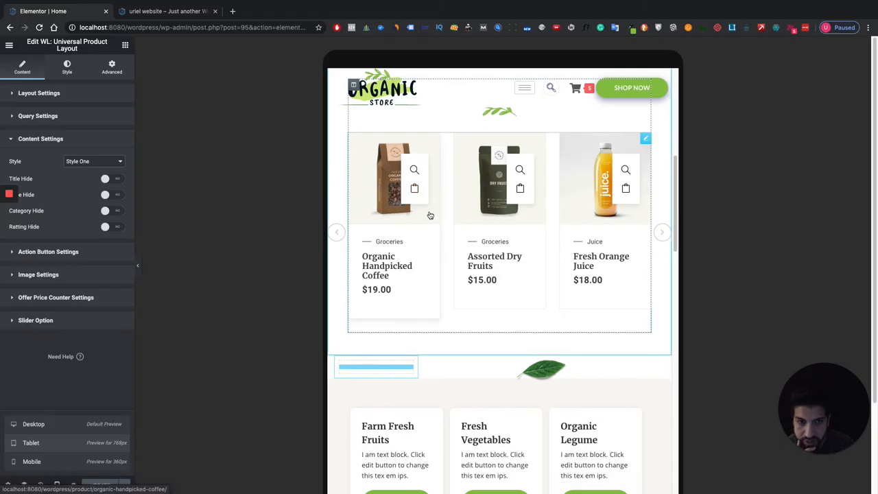
{"action": "scroll", "coordinate": [436, 217], "scroll_direction": "up", "scroll_amount": 3}
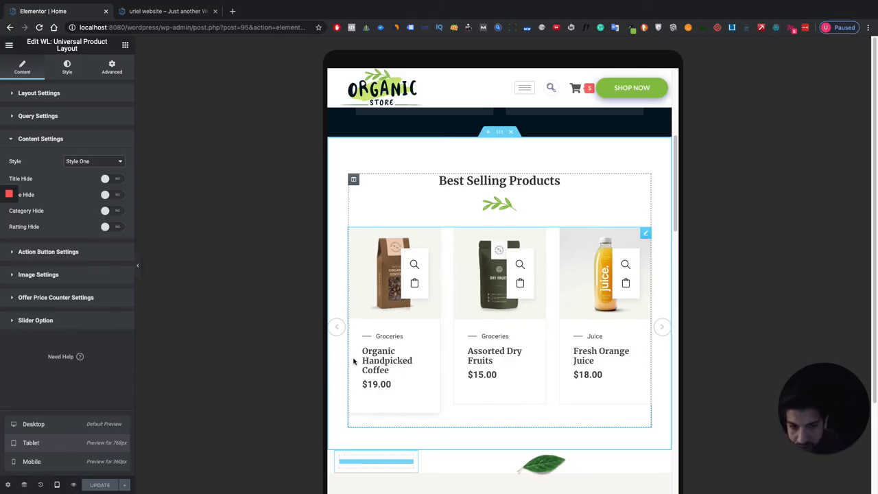
Step: Switch the preview to mobile size to see the slider showing one product card
{"action": "left_click", "coordinate": [32, 461]}
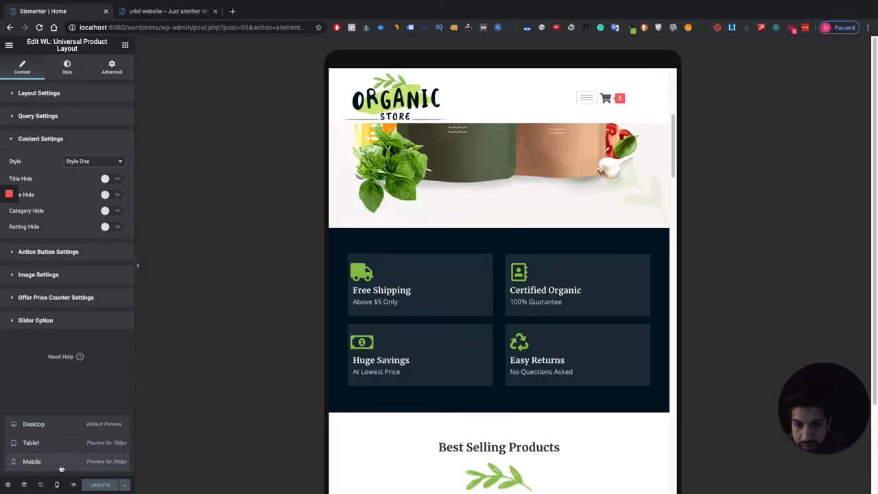
{"action": "scroll", "coordinate": [462, 332], "scroll_direction": "down", "scroll_amount": 4}
{"action": "scroll", "coordinate": [462, 332], "scroll_direction": "down", "scroll_amount": 1}
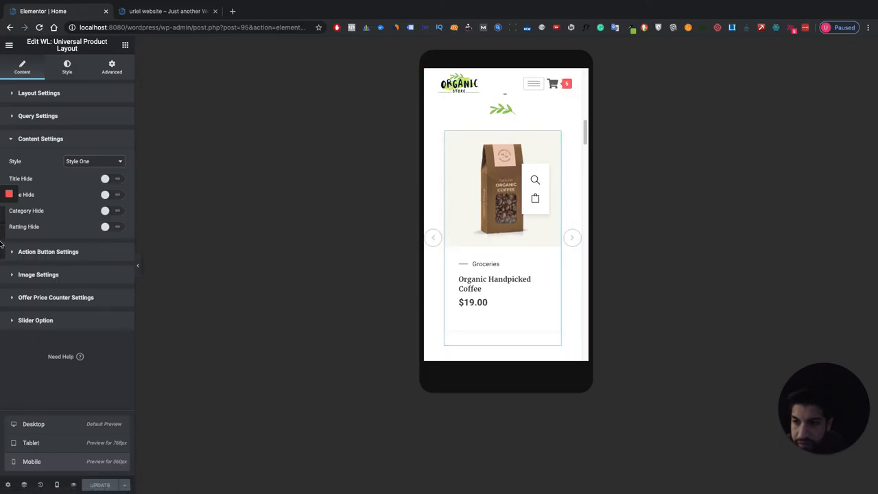
Step: Set the product cards' action buttons to Style One in Action Button Settings
{"action": "left_click", "coordinate": [53, 251]}
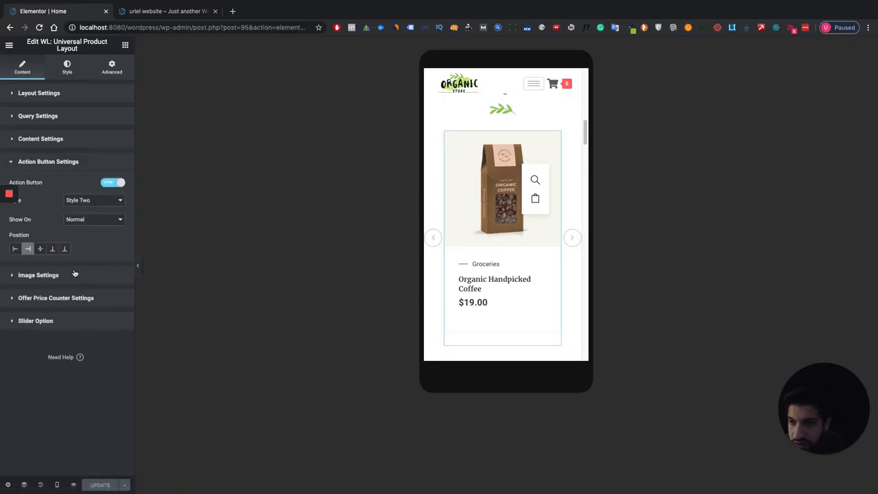
{"action": "left_click", "coordinate": [76, 200]}
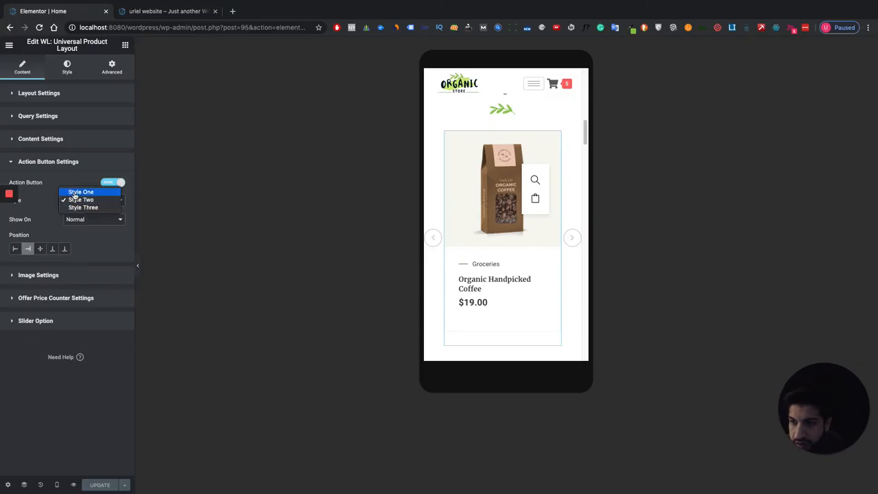
{"action": "left_click", "coordinate": [81, 192]}
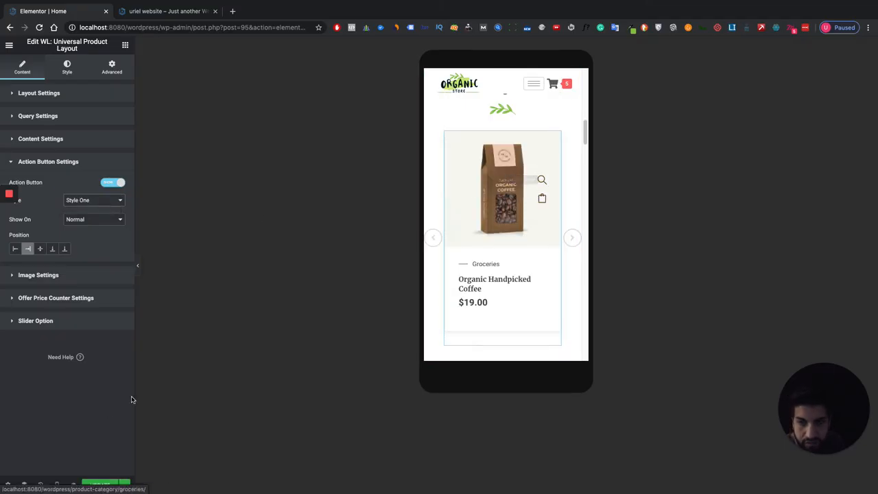
{"action": "left_click", "coordinate": [57, 485]}
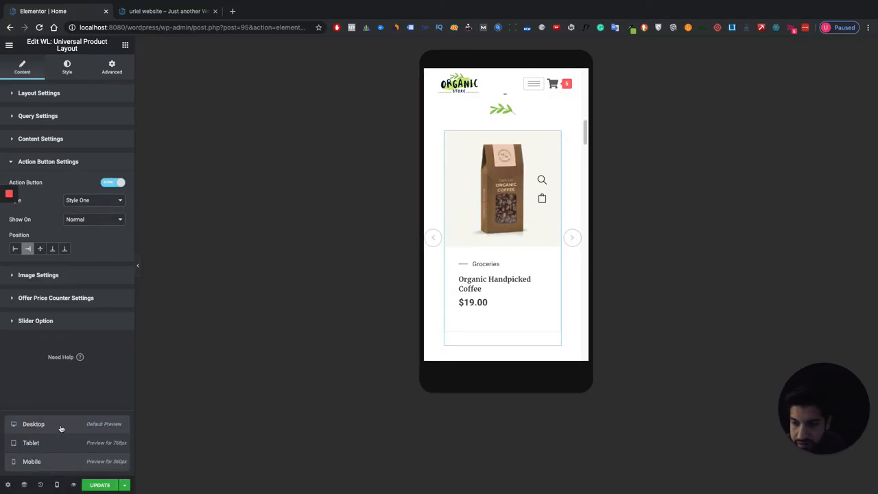
Step: Return to the desktop preview and expand Content, Layout and Query Settings for the slider widget
{"action": "left_click", "coordinate": [61, 428]}
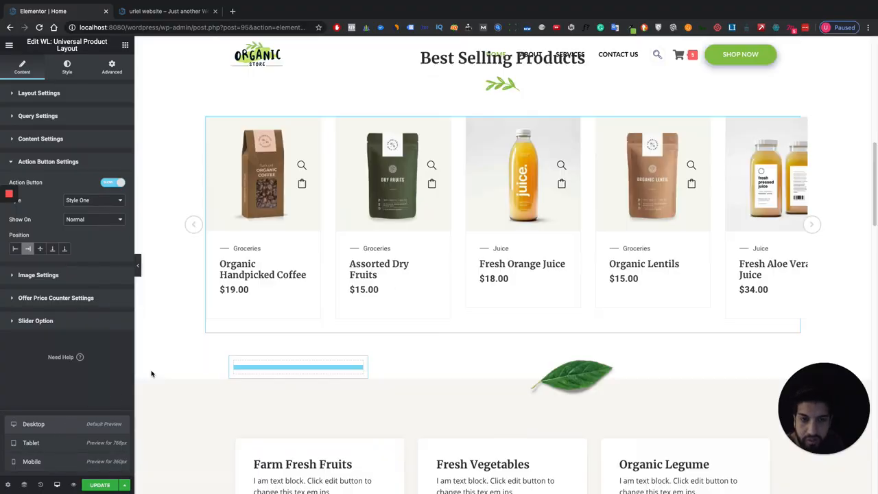
{"action": "scroll", "coordinate": [439, 321], "scroll_direction": "up", "scroll_amount": 3}
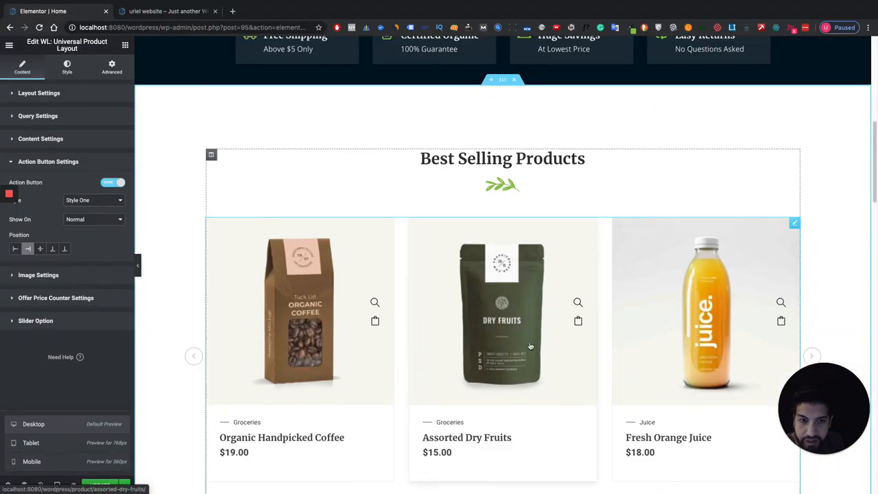
{"action": "scroll", "coordinate": [445, 321], "scroll_direction": "up", "scroll_amount": 2}
{"action": "scroll", "coordinate": [521, 343], "scroll_direction": "down", "scroll_amount": 4}
{"action": "scroll", "coordinate": [542, 351], "scroll_direction": "up", "scroll_amount": 1}
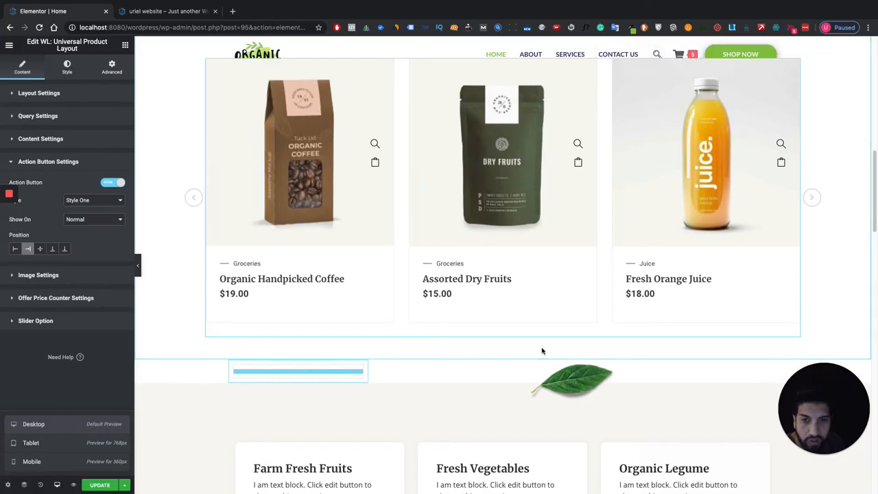
{"action": "scroll", "coordinate": [542, 351], "scroll_direction": "up", "scroll_amount": 4}
{"action": "scroll", "coordinate": [727, 295], "scroll_direction": "down", "scroll_amount": 3}
{"action": "scroll", "coordinate": [728, 294], "scroll_direction": "up", "scroll_amount": 2}
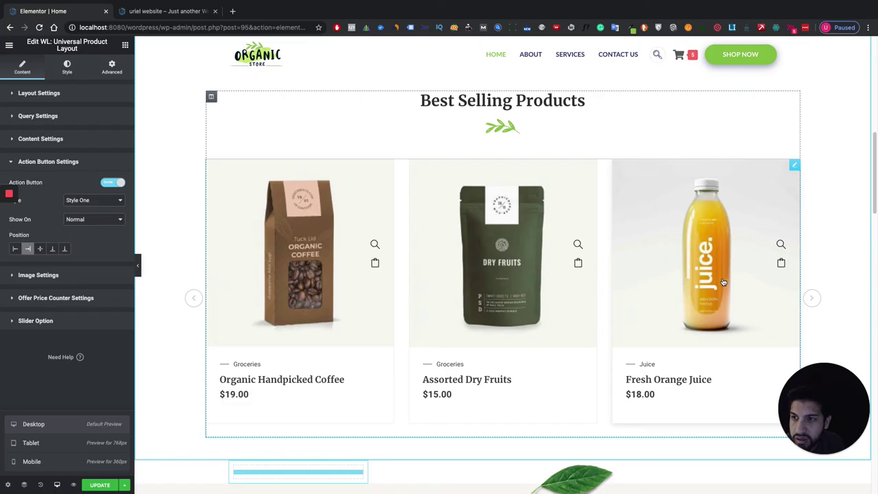
{"action": "left_click", "coordinate": [72, 141]}
{"action": "left_click", "coordinate": [73, 118]}
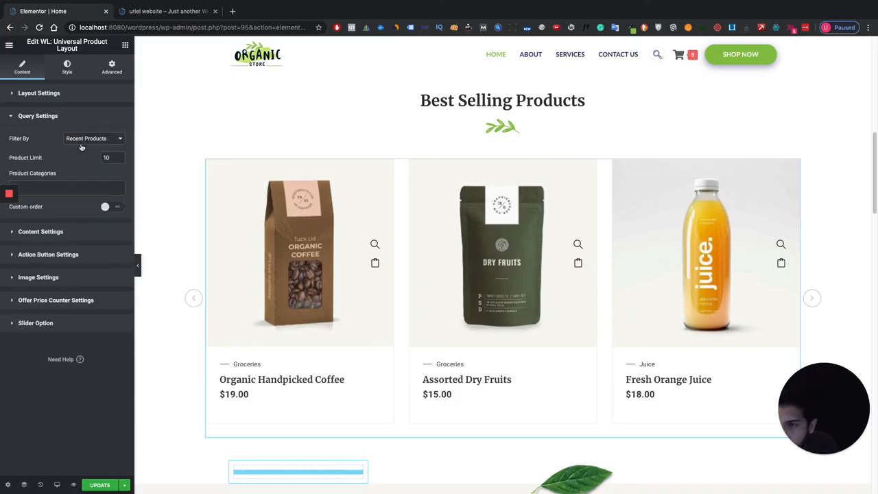
{"action": "left_click", "coordinate": [68, 96]}
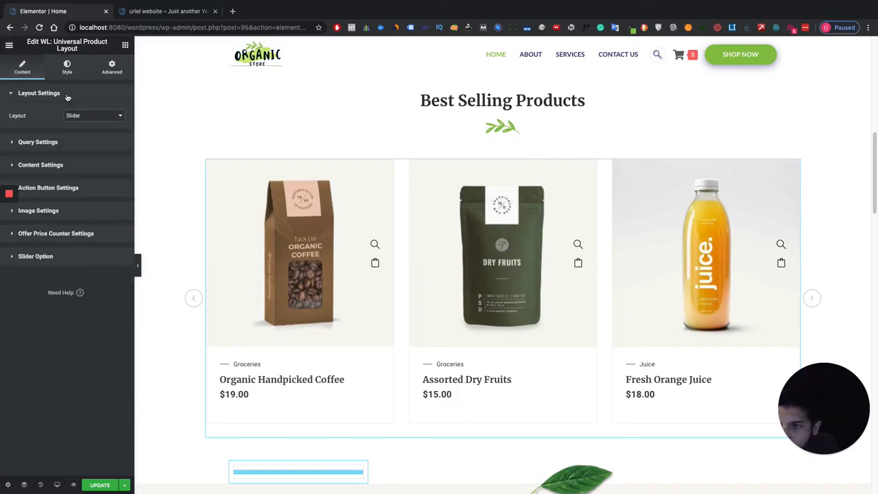
{"action": "left_click", "coordinate": [37, 141]}
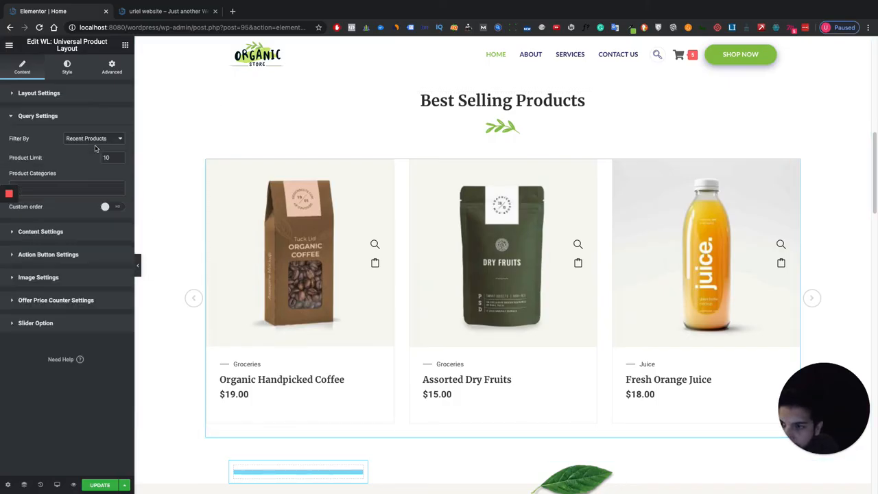
Step: Set Slider Items to 4 and advance the carousel to check the four-across row
{"action": "left_click", "coordinate": [68, 326]}
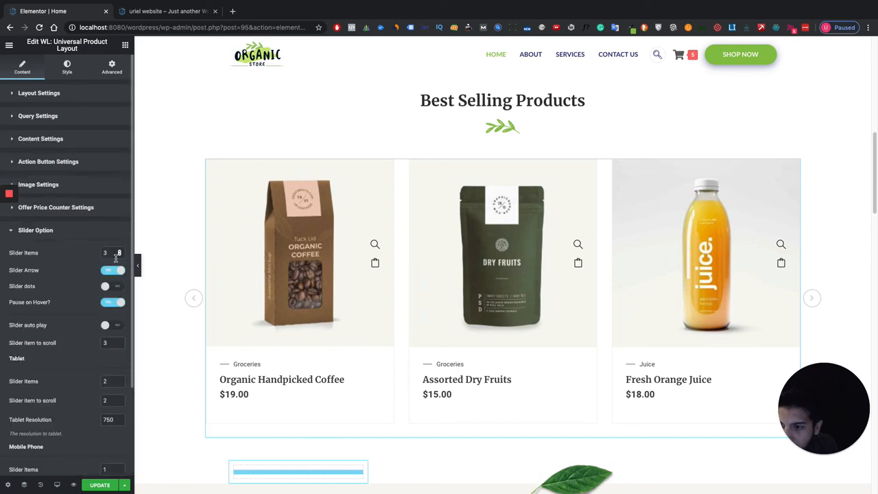
{"action": "left_click", "coordinate": [120, 251]}
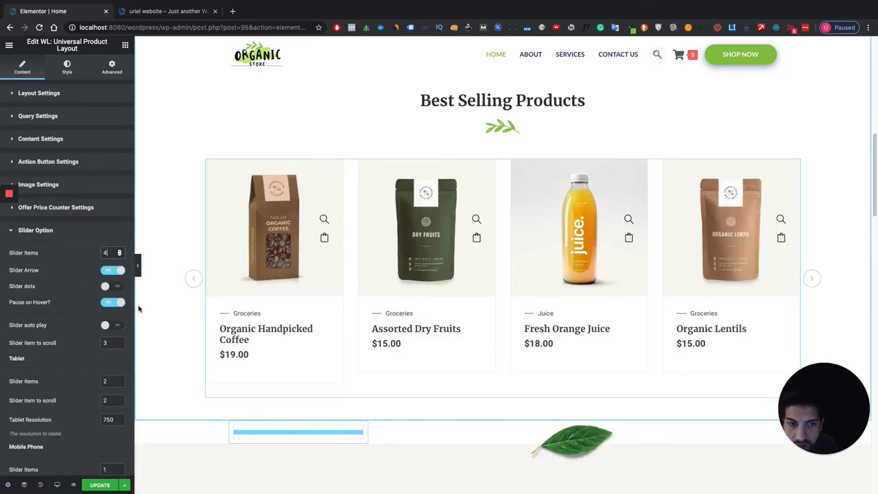
{"action": "mouse_move", "coordinate": [374, 293]}
{"action": "left_click", "coordinate": [811, 278]}
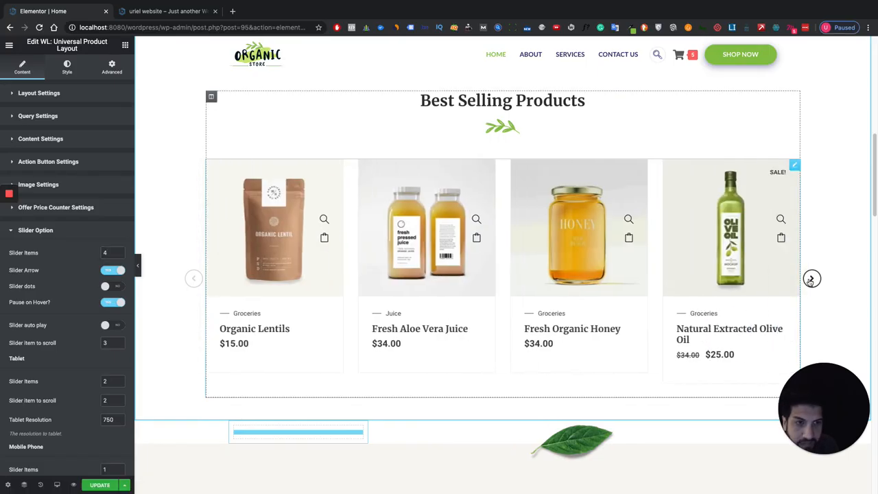
{"action": "left_click", "coordinate": [812, 279]}
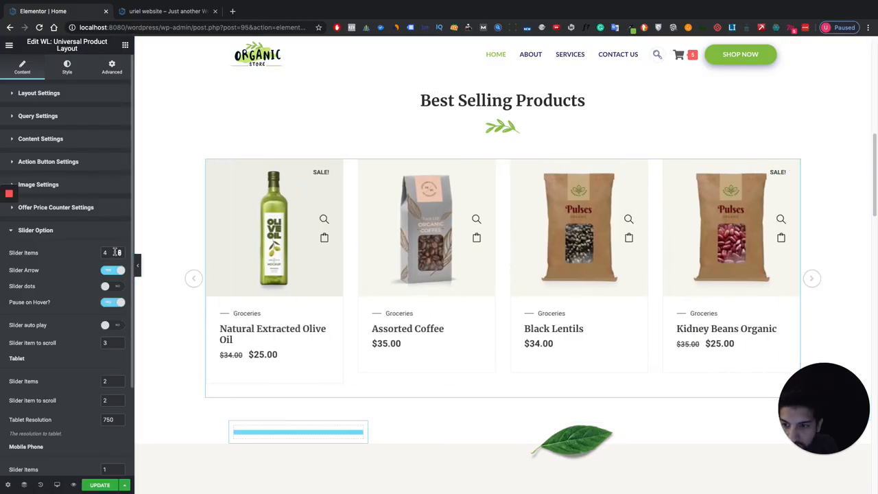
Step: Try five, seven and three items per slide, then settle back on four products across
{"action": "left_click", "coordinate": [120, 251]}
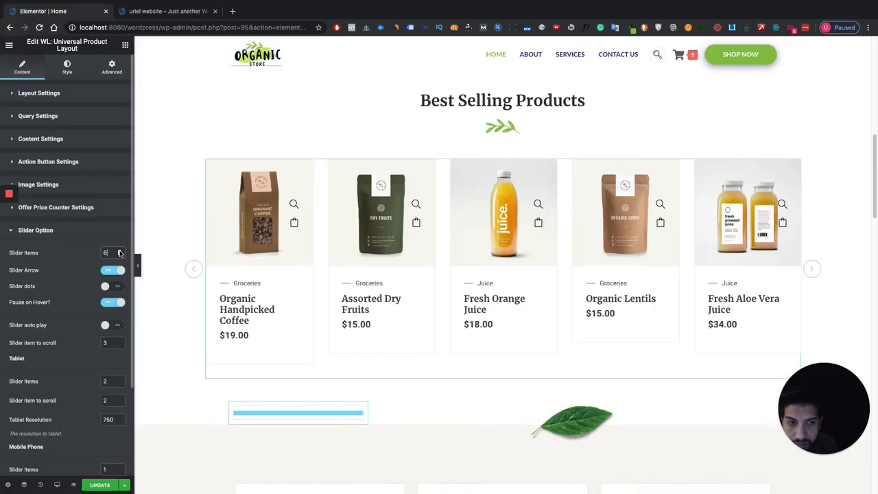
{"action": "left_click", "coordinate": [120, 250]}
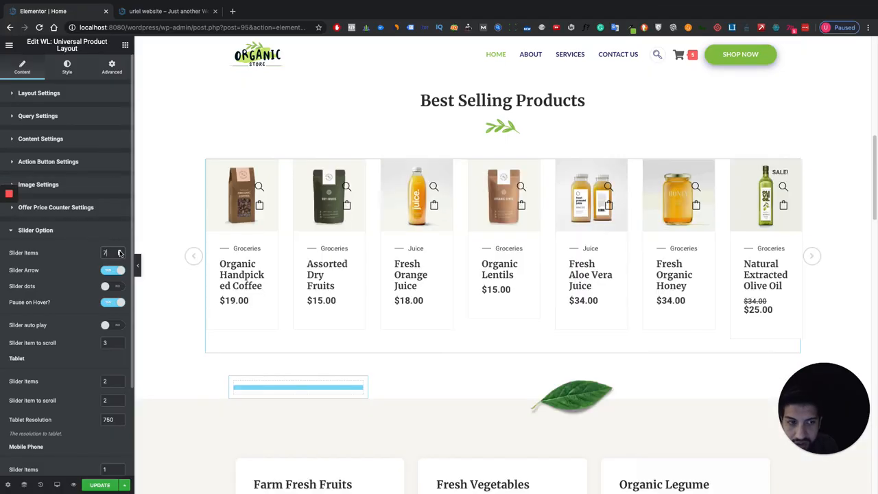
{"action": "left_click", "coordinate": [120, 255]}
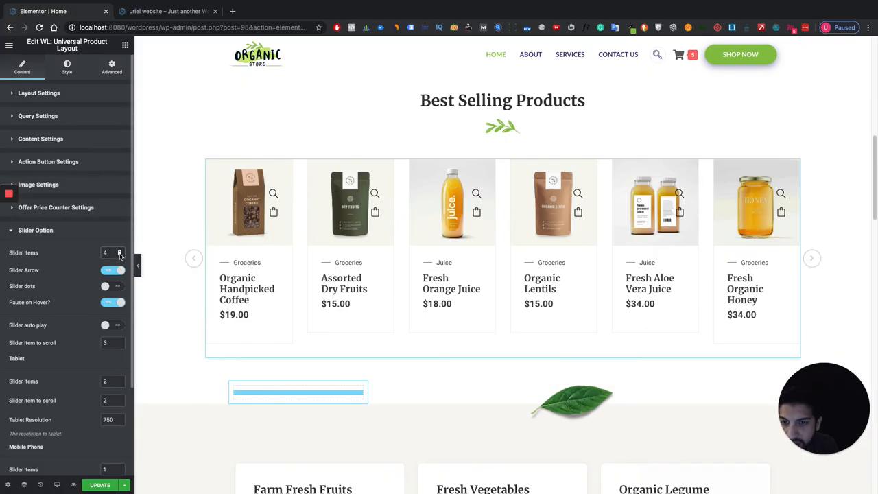
{"action": "left_click", "coordinate": [120, 255]}
{"action": "left_click", "coordinate": [120, 255]}
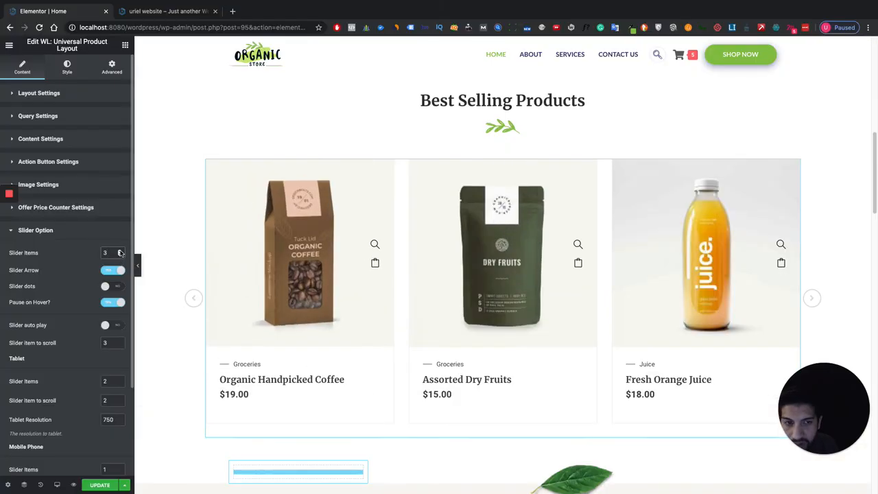
{"action": "left_click", "coordinate": [120, 251]}
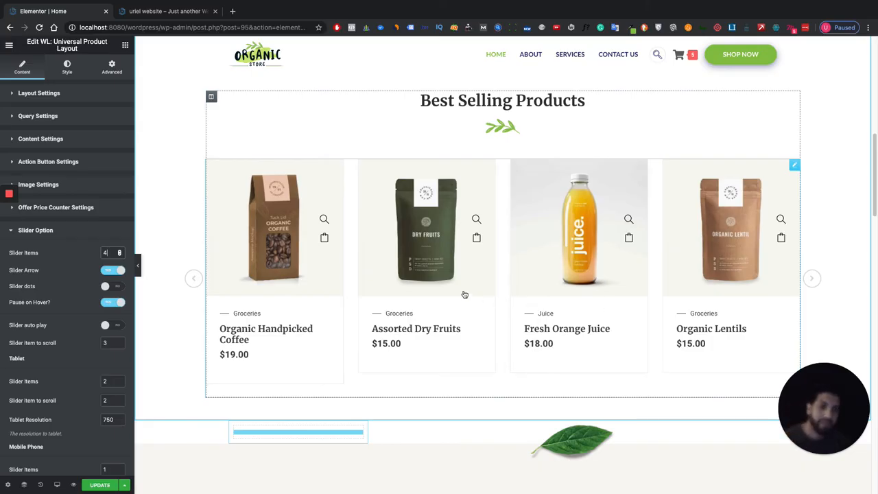
{"action": "scroll", "coordinate": [464, 294], "scroll_direction": "down", "scroll_amount": 2}
{"action": "scroll", "coordinate": [470, 295], "scroll_direction": "down", "scroll_amount": 1}
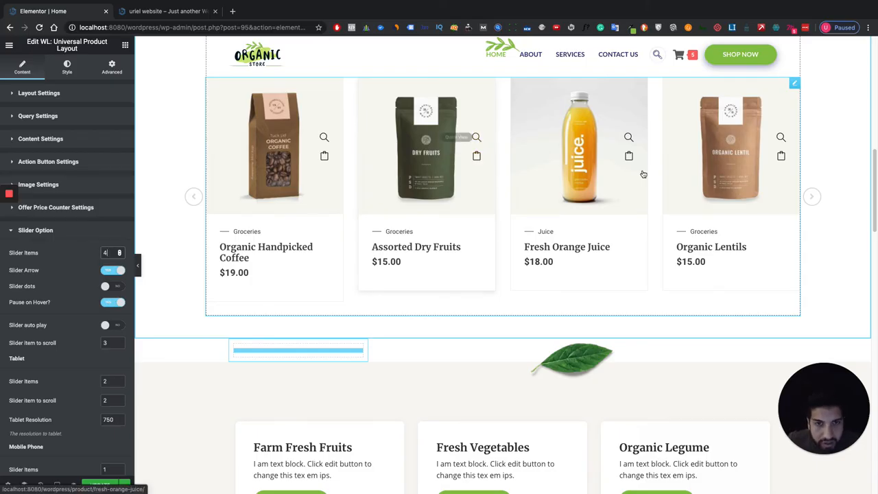
{"action": "scroll", "coordinate": [712, 191], "scroll_direction": "up", "scroll_amount": 2}
{"action": "scroll", "coordinate": [670, 247], "scroll_direction": "up", "scroll_amount": 1}
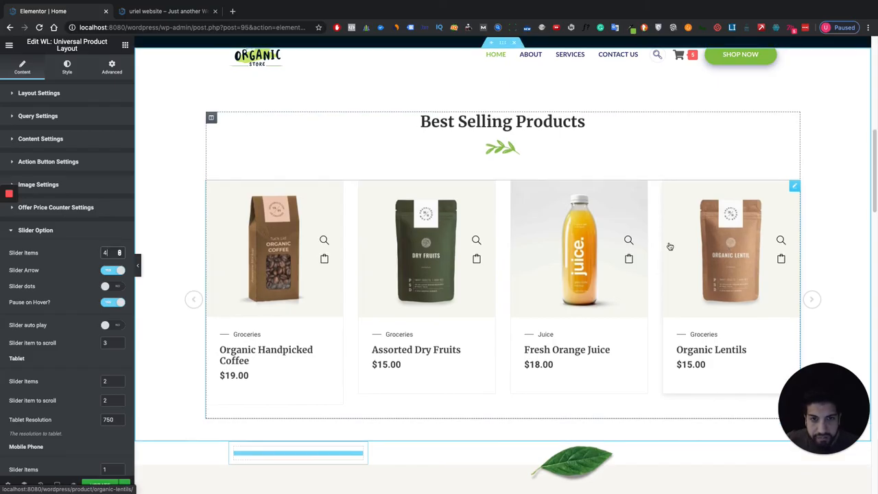
{"action": "scroll", "coordinate": [670, 248], "scroll_direction": "up", "scroll_amount": 1}
{"action": "scroll", "coordinate": [670, 248], "scroll_direction": "up", "scroll_amount": 1}
{"action": "scroll", "coordinate": [670, 248], "scroll_direction": "up", "scroll_amount": 1}
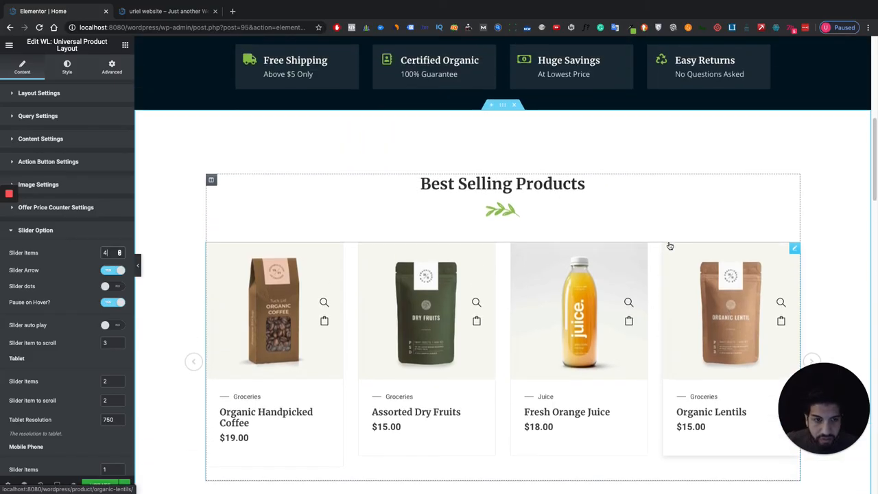
{"action": "scroll", "coordinate": [670, 247], "scroll_direction": "up", "scroll_amount": 1}
{"action": "scroll", "coordinate": [669, 248], "scroll_direction": "down", "scroll_amount": 2}
{"action": "scroll", "coordinate": [731, 268], "scroll_direction": "down", "scroll_amount": 2}
{"action": "scroll", "coordinate": [731, 267], "scroll_direction": "down", "scroll_amount": 2}
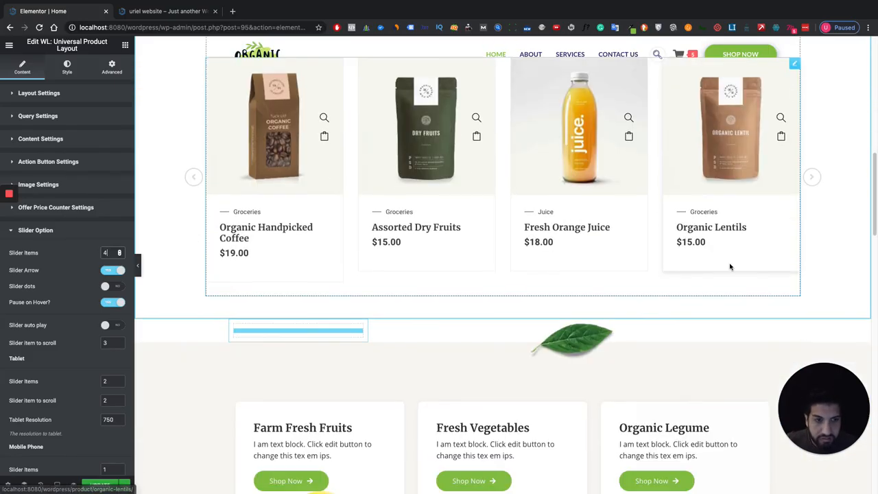
{"action": "scroll", "coordinate": [731, 267], "scroll_direction": "down", "scroll_amount": 2}
{"action": "scroll", "coordinate": [371, 273], "scroll_direction": "up", "scroll_amount": 1}
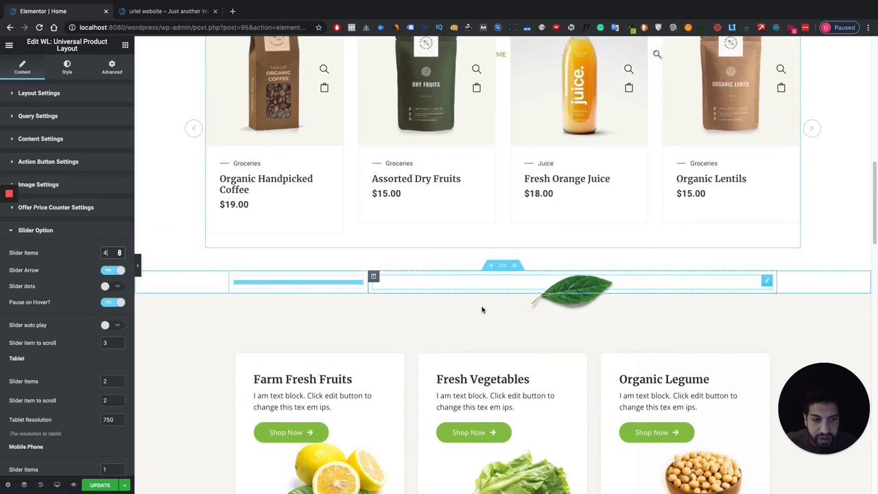
{"action": "scroll", "coordinate": [567, 319], "scroll_direction": "up", "scroll_amount": 2}
{"action": "scroll", "coordinate": [567, 319], "scroll_direction": "up", "scroll_amount": 1}
{"action": "scroll", "coordinate": [567, 319], "scroll_direction": "up", "scroll_amount": 2}
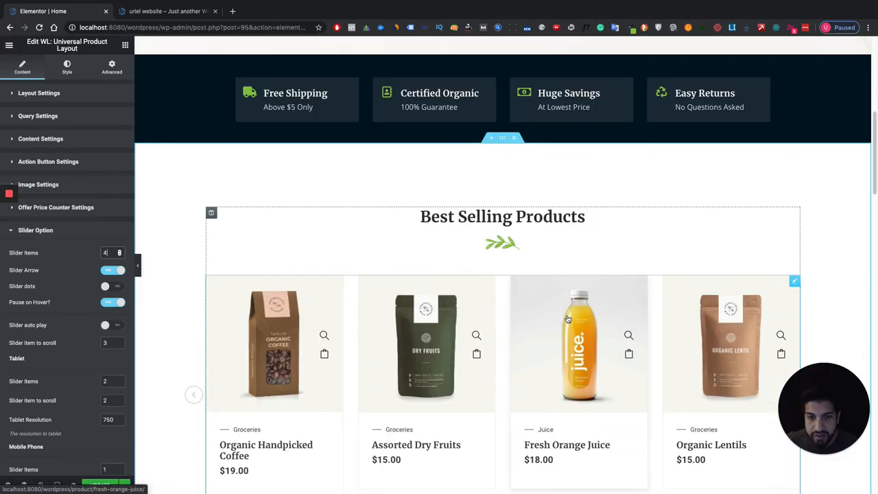
{"action": "scroll", "coordinate": [567, 319], "scroll_direction": "down", "scroll_amount": 2}
{"action": "scroll", "coordinate": [571, 319], "scroll_direction": "down", "scroll_amount": 2}
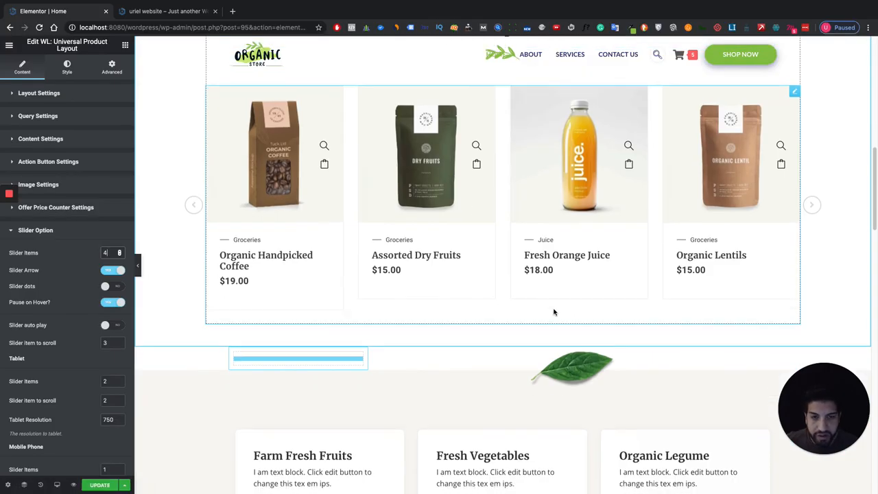
{"action": "scroll", "coordinate": [571, 319], "scroll_direction": "up", "scroll_amount": 2}
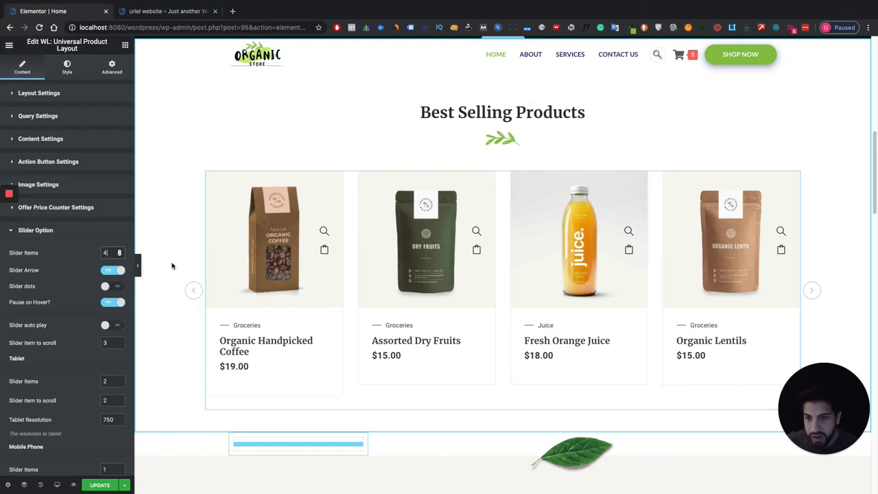
{"action": "scroll", "coordinate": [535, 329], "scroll_direction": "up", "scroll_amount": 3}
{"action": "scroll", "coordinate": [536, 329], "scroll_direction": "up", "scroll_amount": 6}
{"action": "scroll", "coordinate": [556, 334], "scroll_direction": "down", "scroll_amount": 4}
{"action": "scroll", "coordinate": [556, 334], "scroll_direction": "down", "scroll_amount": 4}
{"action": "scroll", "coordinate": [556, 334], "scroll_direction": "down", "scroll_amount": 3}
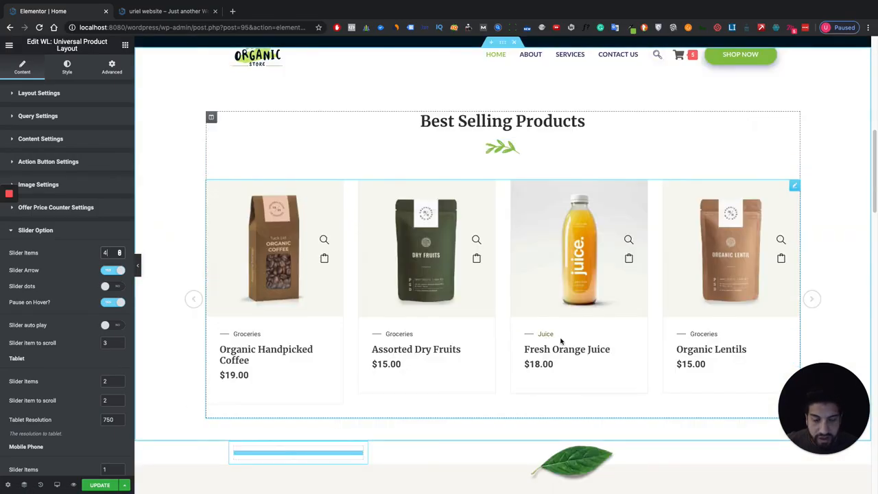
{"action": "scroll", "coordinate": [555, 334], "scroll_direction": "down", "scroll_amount": 6}
{"action": "scroll", "coordinate": [558, 339], "scroll_direction": "down", "scroll_amount": 3}
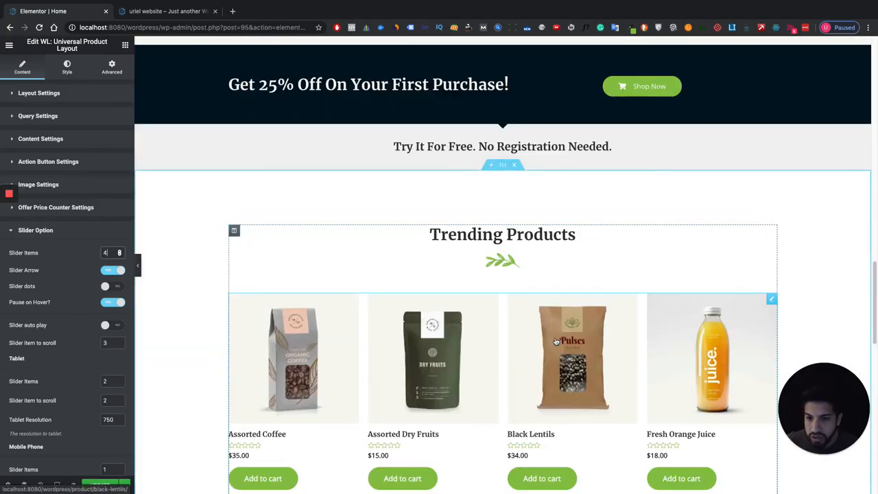
{"action": "scroll", "coordinate": [555, 341], "scroll_direction": "down", "scroll_amount": 3}
{"action": "scroll", "coordinate": [581, 352], "scroll_direction": "down", "scroll_amount": 3}
{"action": "scroll", "coordinate": [590, 352], "scroll_direction": "down", "scroll_amount": 3}
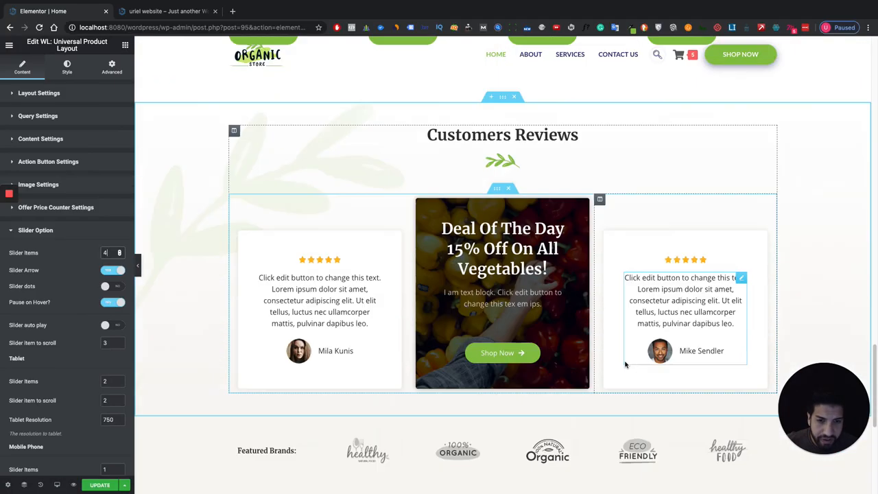
{"action": "scroll", "coordinate": [603, 357], "scroll_direction": "down", "scroll_amount": 2}
{"action": "scroll", "coordinate": [603, 357], "scroll_direction": "down", "scroll_amount": 1}
{"action": "scroll", "coordinate": [583, 356], "scroll_direction": "down", "scroll_amount": 1}
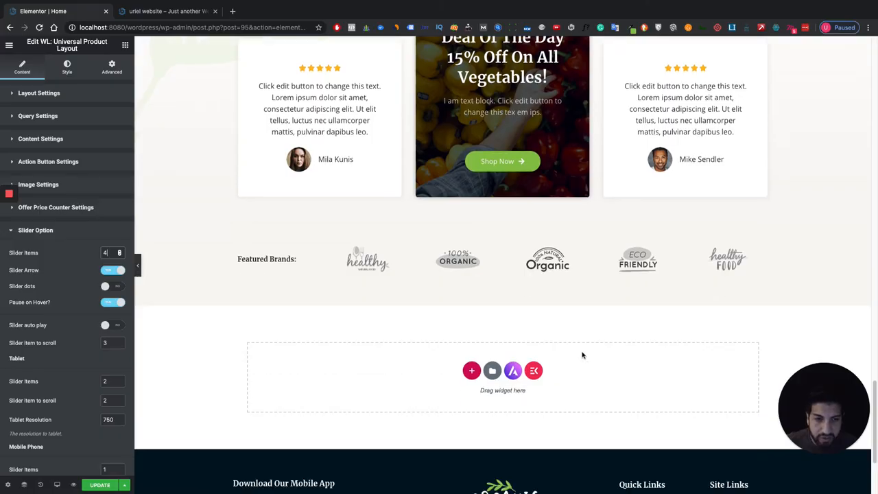
{"action": "scroll", "coordinate": [583, 356], "scroll_direction": "down", "scroll_amount": 2}
{"action": "scroll", "coordinate": [583, 356], "scroll_direction": "down", "scroll_amount": 2}
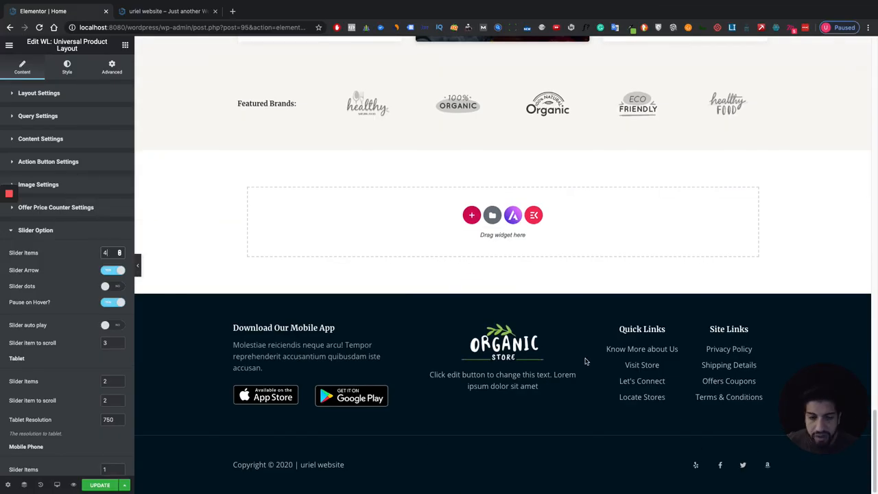
{"action": "scroll", "coordinate": [586, 360], "scroll_direction": "up", "scroll_amount": 3}
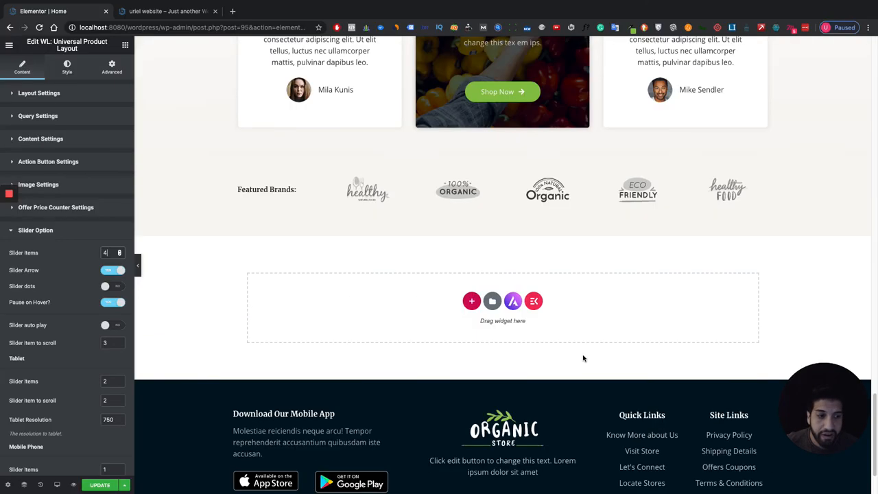
{"action": "scroll", "coordinate": [582, 357], "scroll_direction": "up", "scroll_amount": 1}
{"action": "scroll", "coordinate": [582, 356], "scroll_direction": "up", "scroll_amount": 4}
{"action": "scroll", "coordinate": [576, 352], "scroll_direction": "up", "scroll_amount": 3}
{"action": "scroll", "coordinate": [576, 353], "scroll_direction": "up", "scroll_amount": 4}
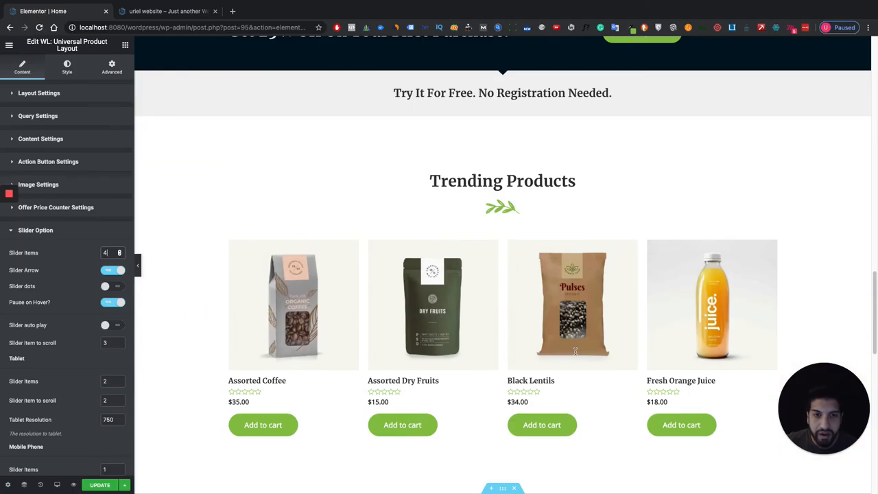
{"action": "scroll", "coordinate": [576, 353], "scroll_direction": "up", "scroll_amount": 3}
{"action": "scroll", "coordinate": [521, 336], "scroll_direction": "up", "scroll_amount": 3}
{"action": "scroll", "coordinate": [465, 322], "scroll_direction": "up", "scroll_amount": 2}
{"action": "scroll", "coordinate": [466, 321], "scroll_direction": "up", "scroll_amount": 1}
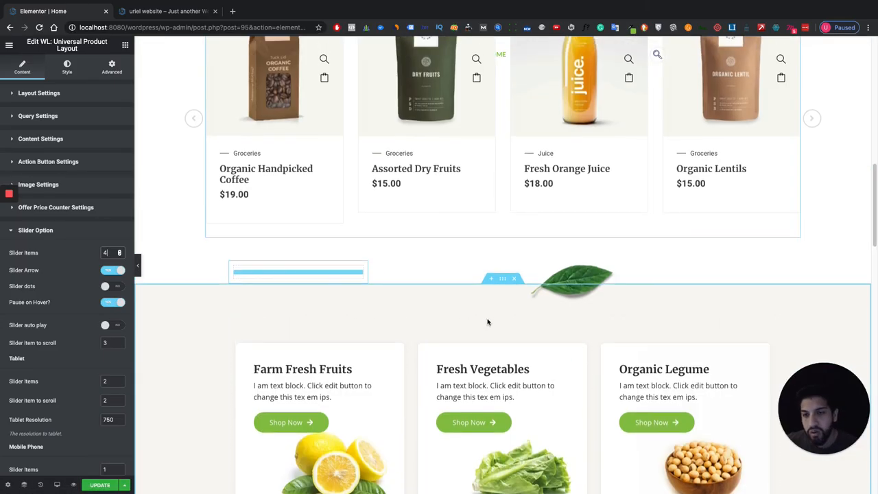
{"action": "scroll", "coordinate": [491, 322], "scroll_direction": "up", "scroll_amount": 1}
{"action": "scroll", "coordinate": [497, 324], "scroll_direction": "up", "scroll_amount": 3}
{"action": "scroll", "coordinate": [497, 325], "scroll_direction": "up", "scroll_amount": 3}
{"action": "scroll", "coordinate": [497, 324], "scroll_direction": "up", "scroll_amount": 4}
{"action": "scroll", "coordinate": [497, 324], "scroll_direction": "up", "scroll_amount": 4}
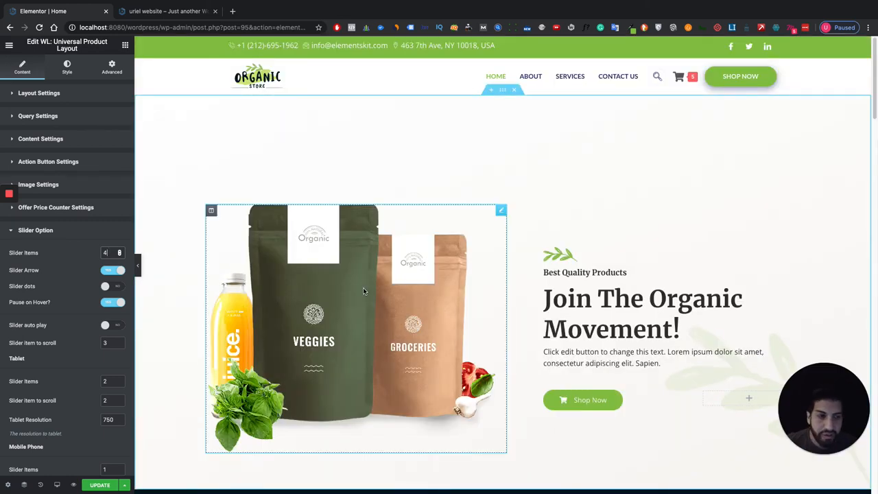
{"action": "scroll", "coordinate": [343, 302], "scroll_direction": "down", "scroll_amount": 3}
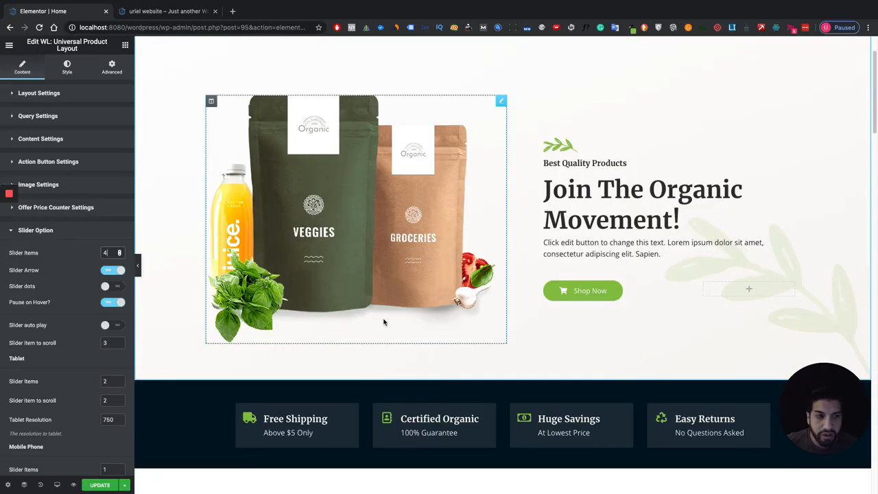
{"action": "scroll", "coordinate": [384, 321], "scroll_direction": "down", "scroll_amount": 2}
{"action": "scroll", "coordinate": [384, 321], "scroll_direction": "down", "scroll_amount": 3}
{"action": "scroll", "coordinate": [385, 321], "scroll_direction": "down", "scroll_amount": 3}
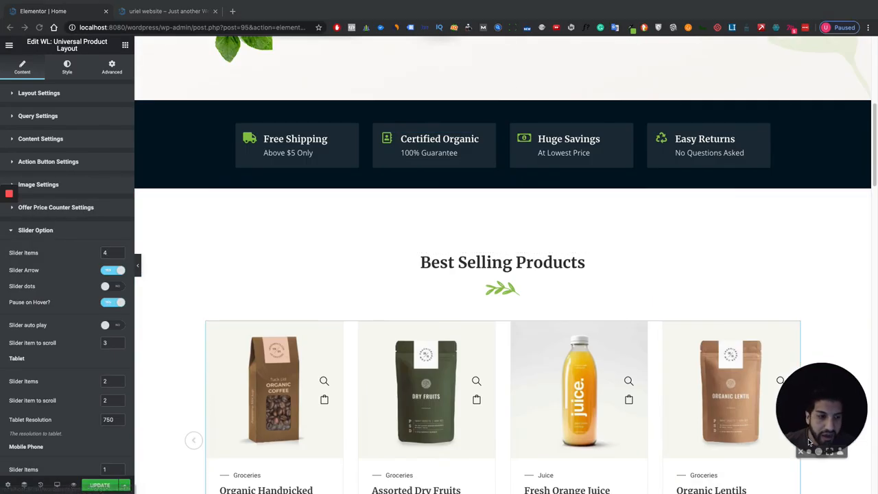
{"action": "scroll", "coordinate": [394, 335], "scroll_direction": "down", "scroll_amount": 3}
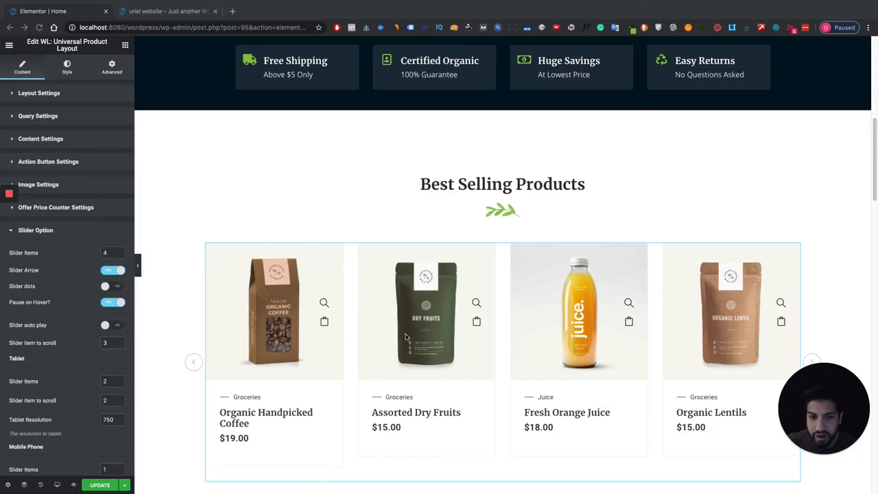
{"action": "scroll", "coordinate": [432, 343], "scroll_direction": "down", "scroll_amount": 3}
{"action": "scroll", "coordinate": [456, 347], "scroll_direction": "down", "scroll_amount": 3}
{"action": "scroll", "coordinate": [457, 347], "scroll_direction": "down", "scroll_amount": 2}
{"action": "scroll", "coordinate": [457, 348], "scroll_direction": "down", "scroll_amount": 3}
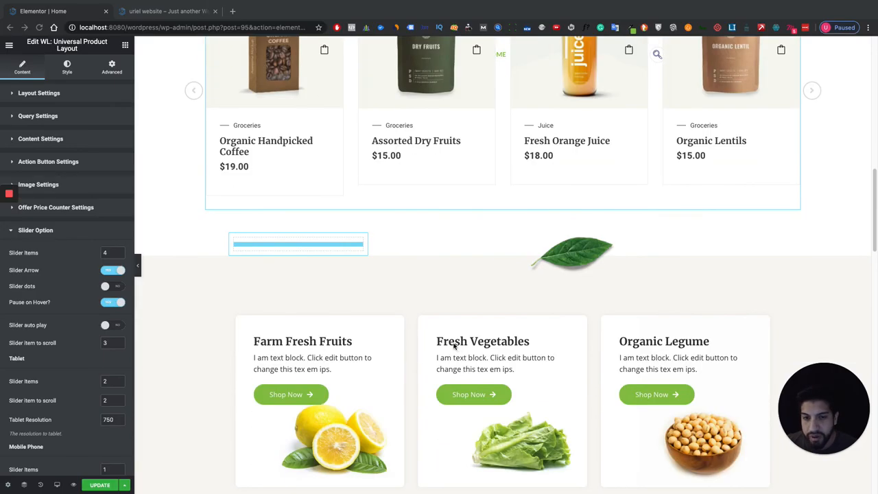
{"action": "scroll", "coordinate": [457, 347], "scroll_direction": "down", "scroll_amount": 3}
{"action": "scroll", "coordinate": [522, 352], "scroll_direction": "down", "scroll_amount": 1}
{"action": "scroll", "coordinate": [377, 309], "scroll_direction": "down", "scroll_amount": 1}
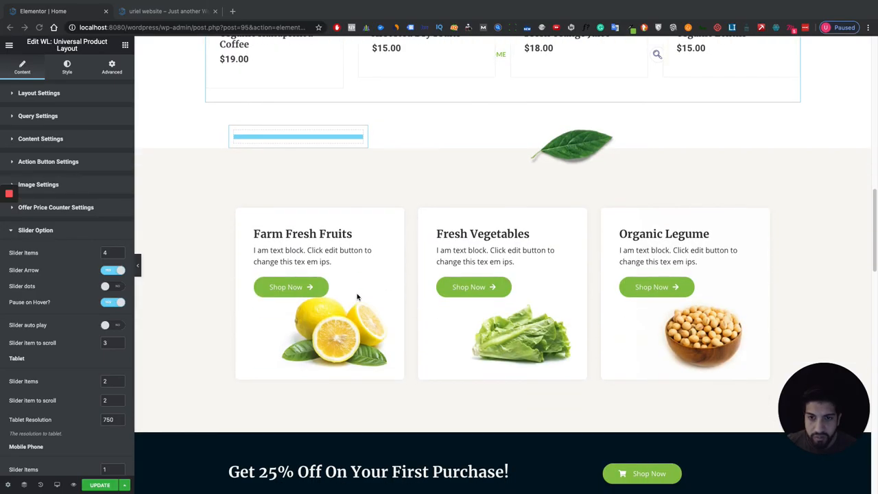